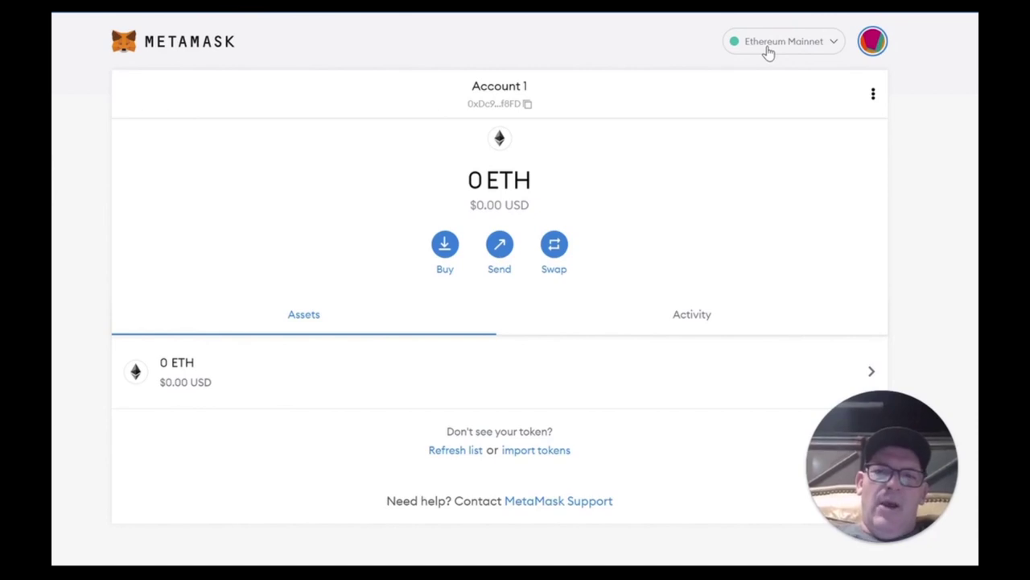
Open the form for adding a custom RPC network and examine the fields it requires.
left_click(768, 48)
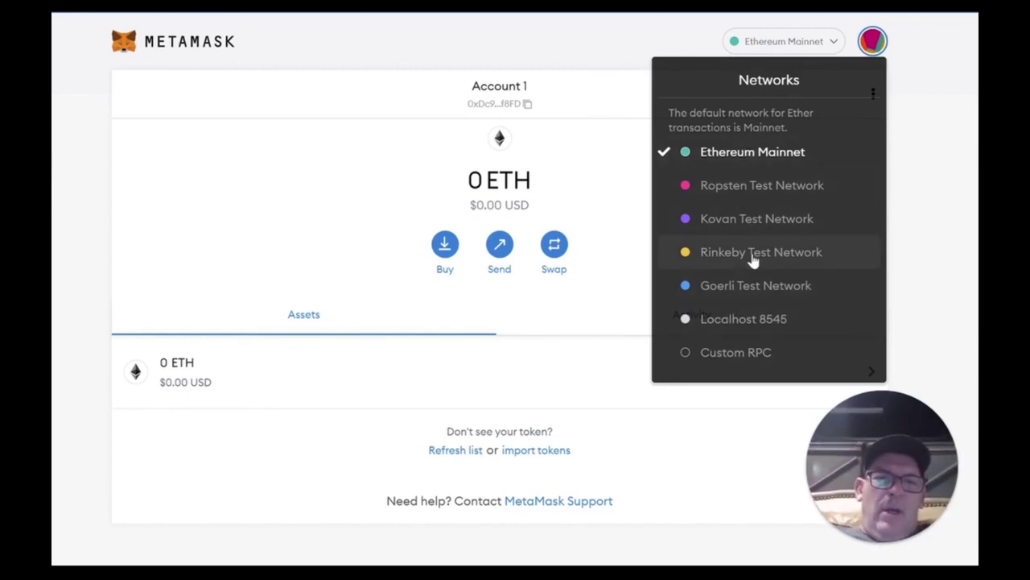
left_click(815, 360)
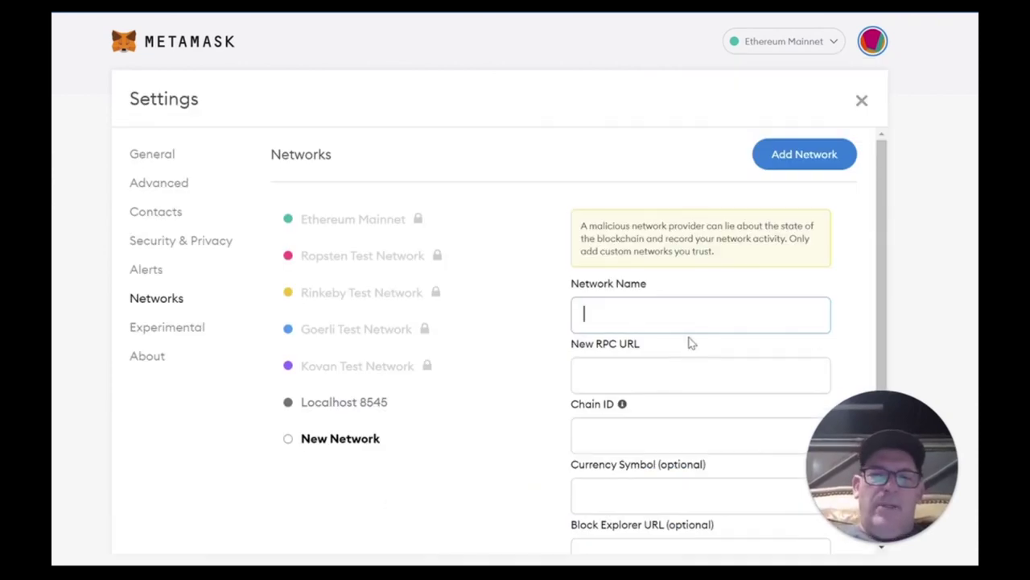
left_click_drag(886, 219, 891, 284)
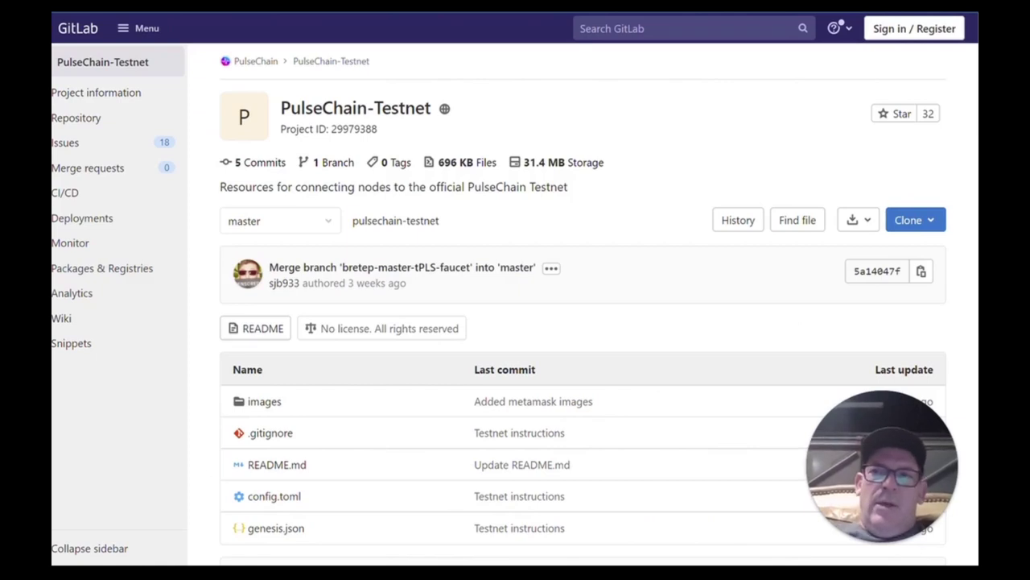
Switch to the PulseChain-Testnet project on GitLab and read the Connecting Metamask instructions with the custom network details.
scroll(660, 334, "down", 10)
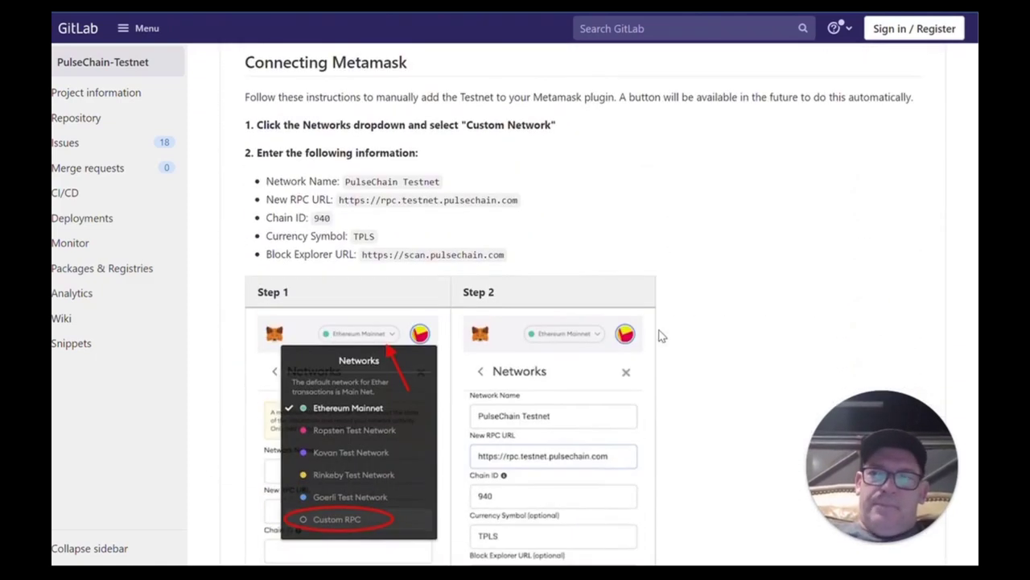
scroll(660, 335, "up", 1)
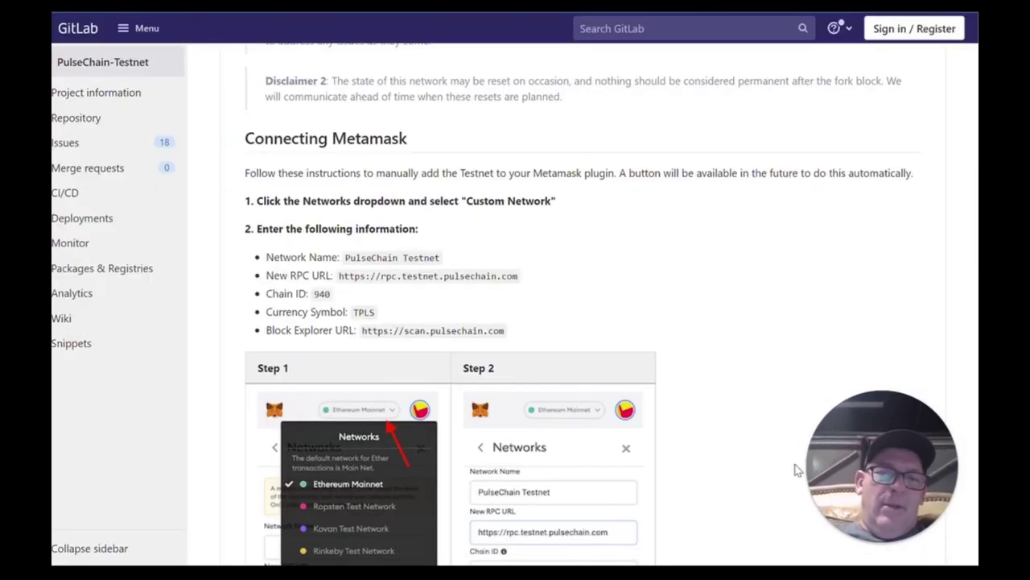
scroll(793, 466, "down", 5)
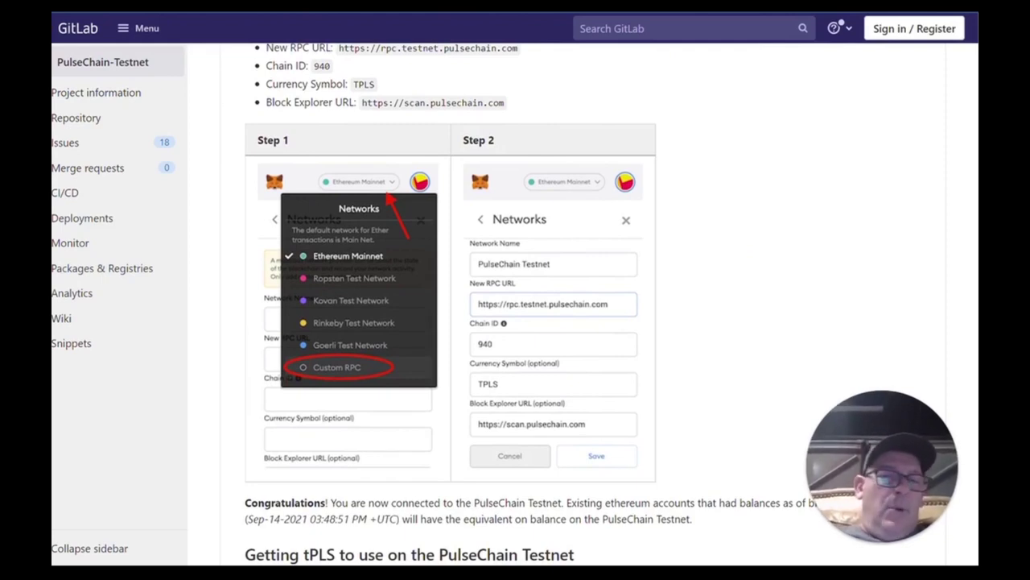
left_click_drag(506, 106, 361, 115)
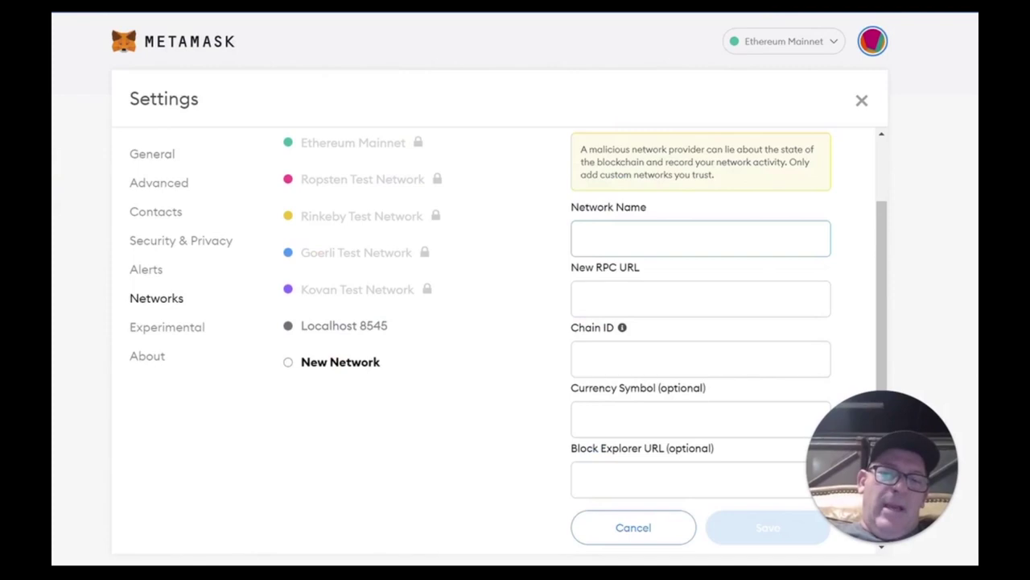
Return to MetaMask, cancel the new network form and close the settings.
left_click(653, 529)
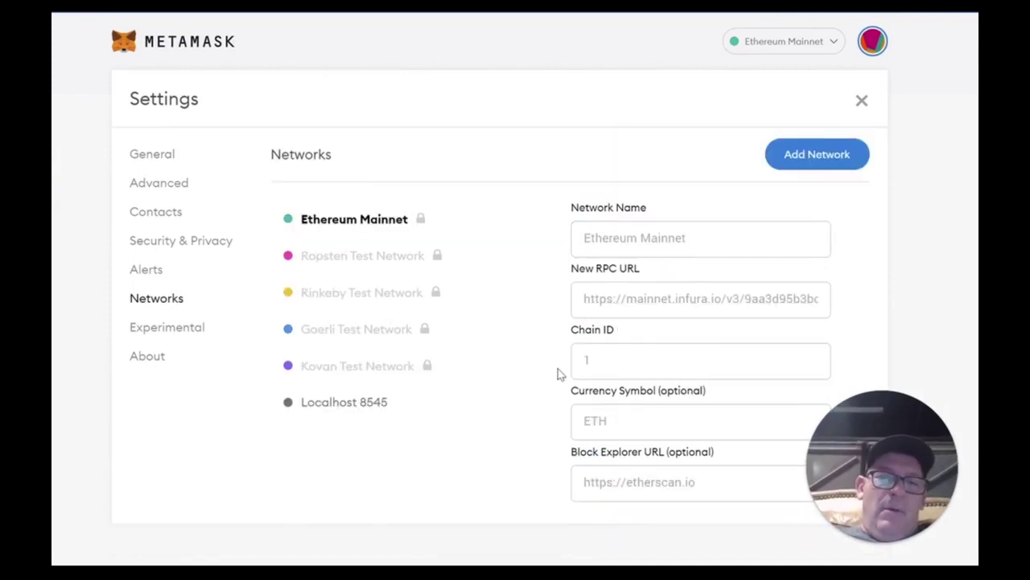
left_click(864, 103)
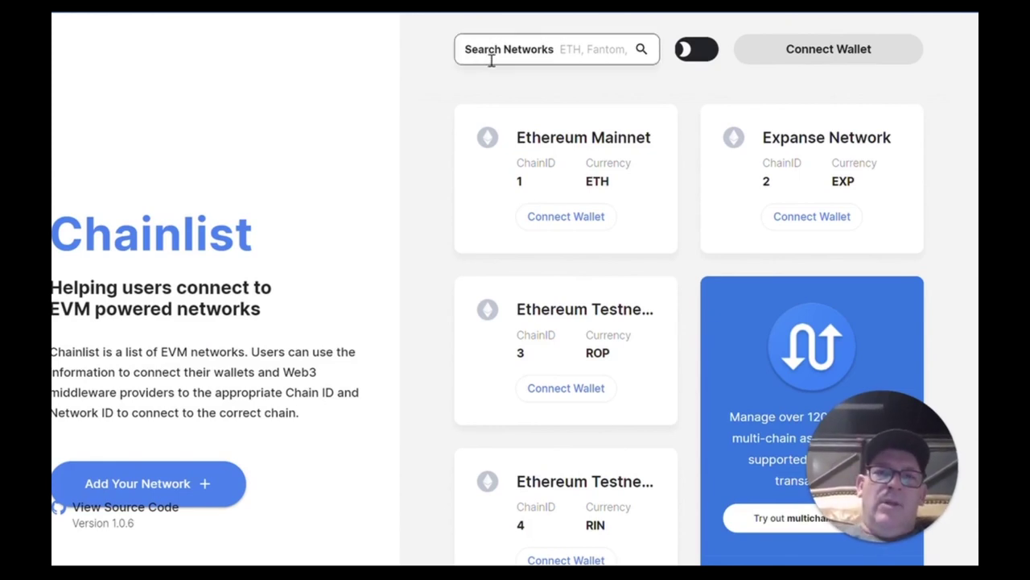
Search Chainlist for "binanc" and add the Binance Smart Chain network with ChainID 56 to MetaMask.
left_click(593, 55)
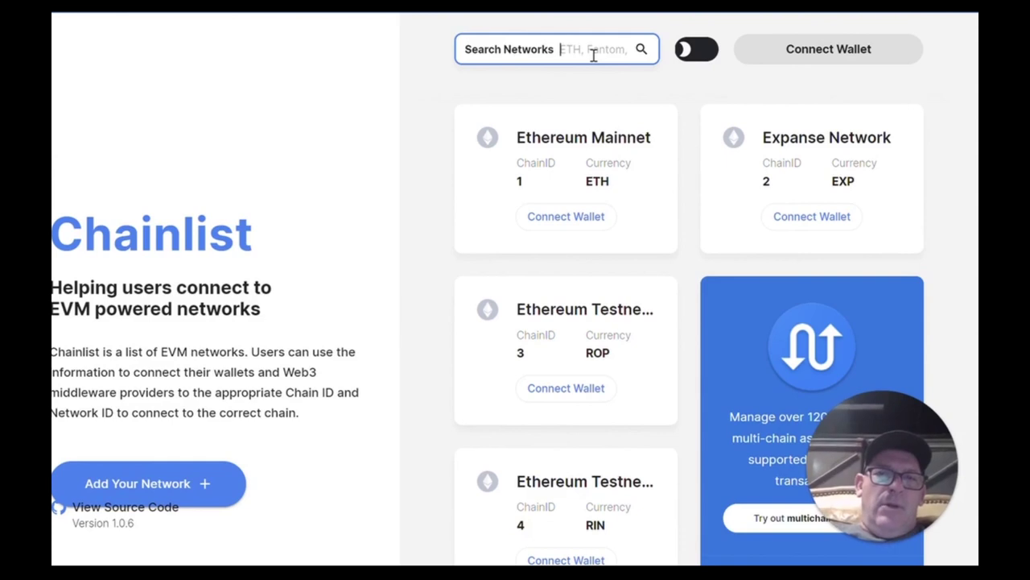
type("b")
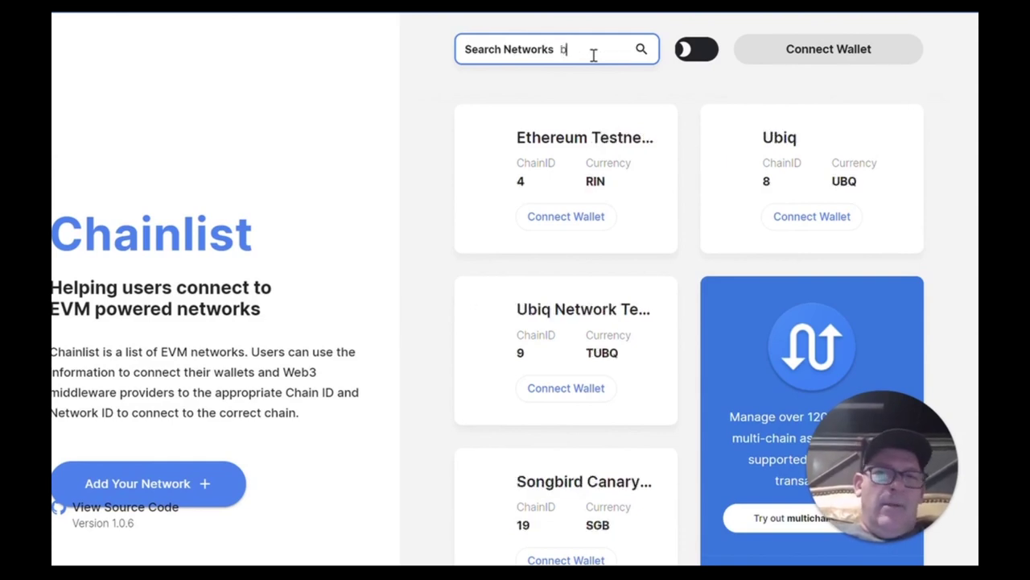
type("ia")
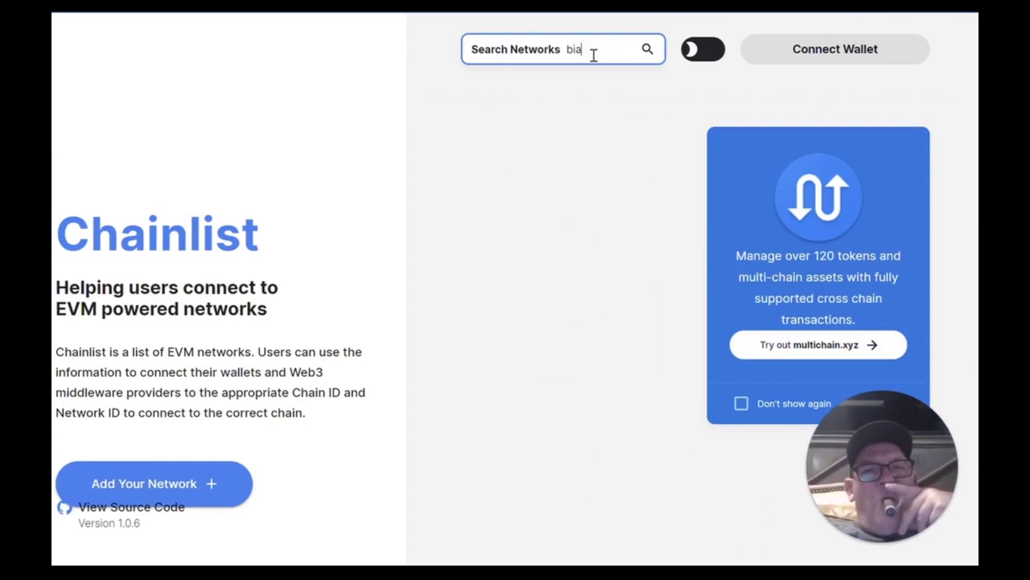
key("BackSpace")
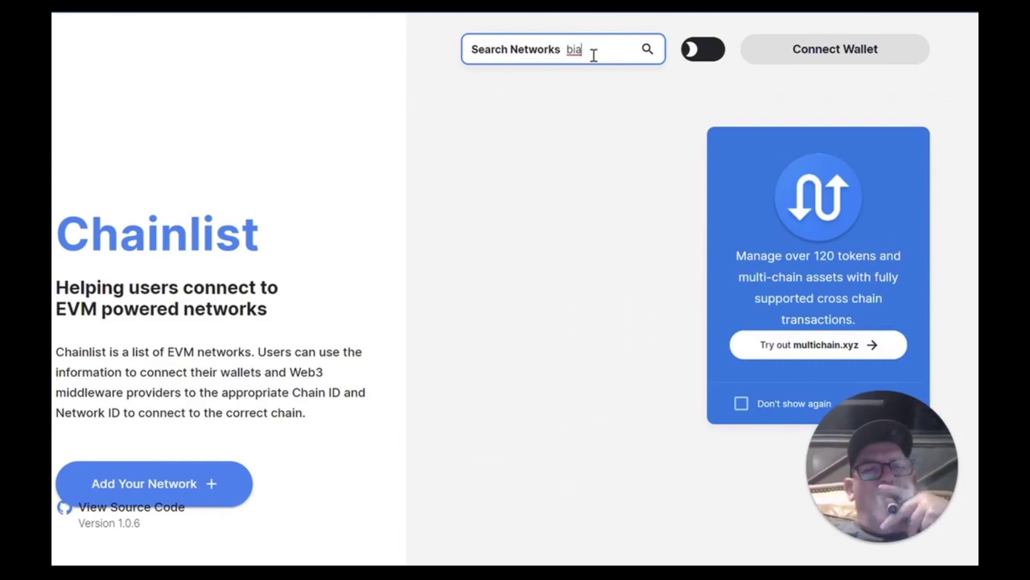
type("nanc")
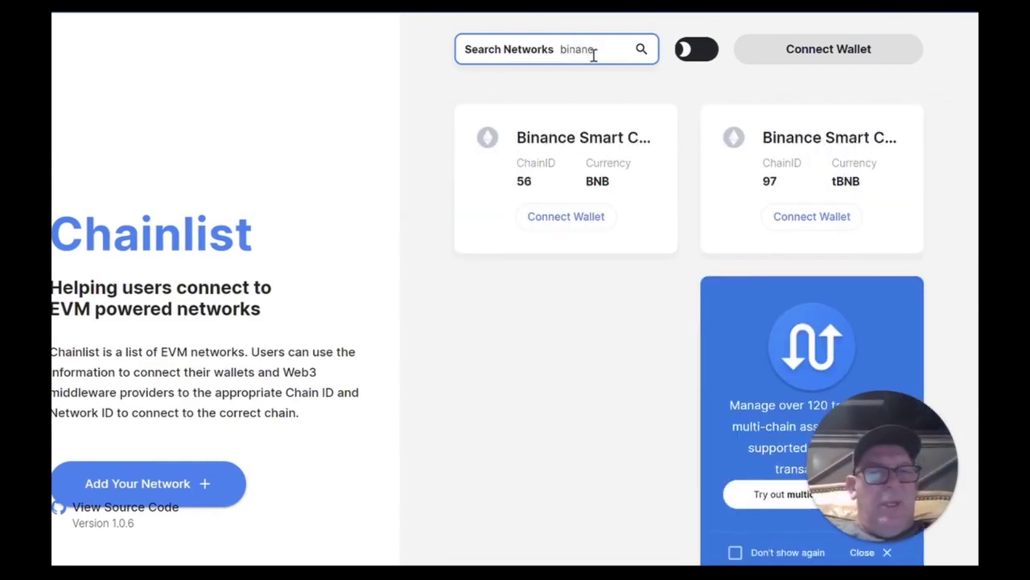
left_click(576, 164)
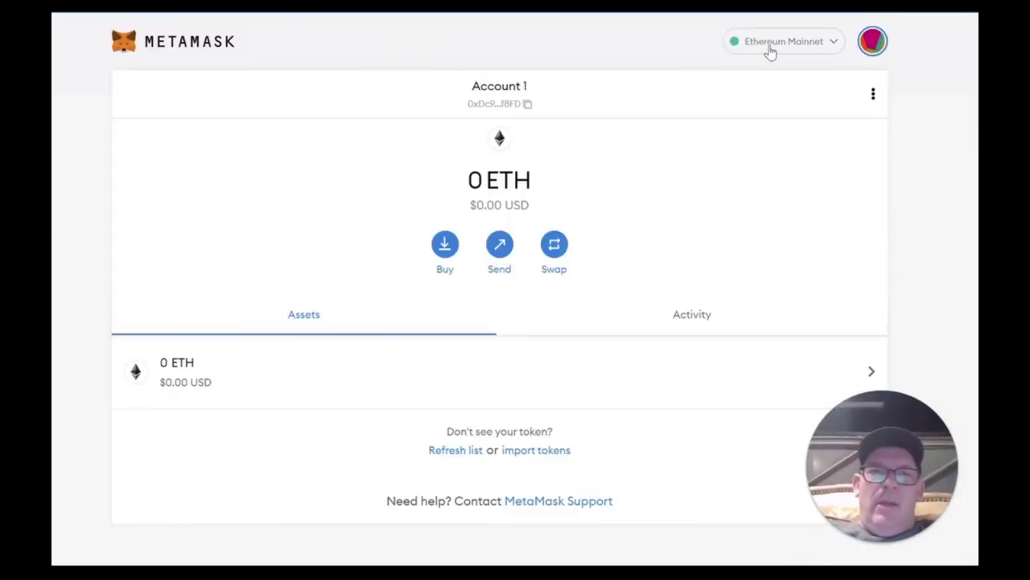
Switch MetaMask's active network to Binance Smart Chain Mainnet.
left_click(770, 47)
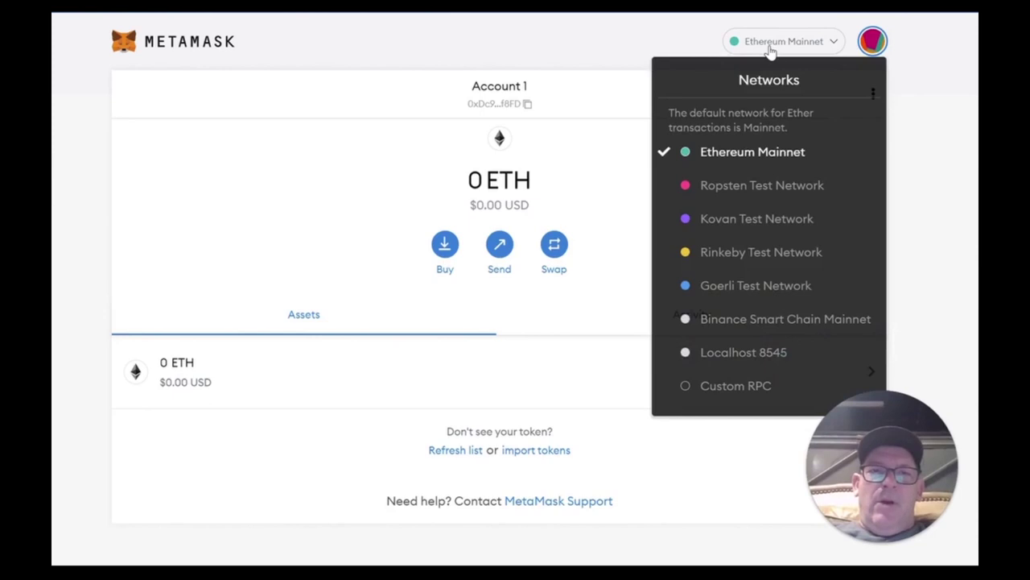
left_click(826, 322)
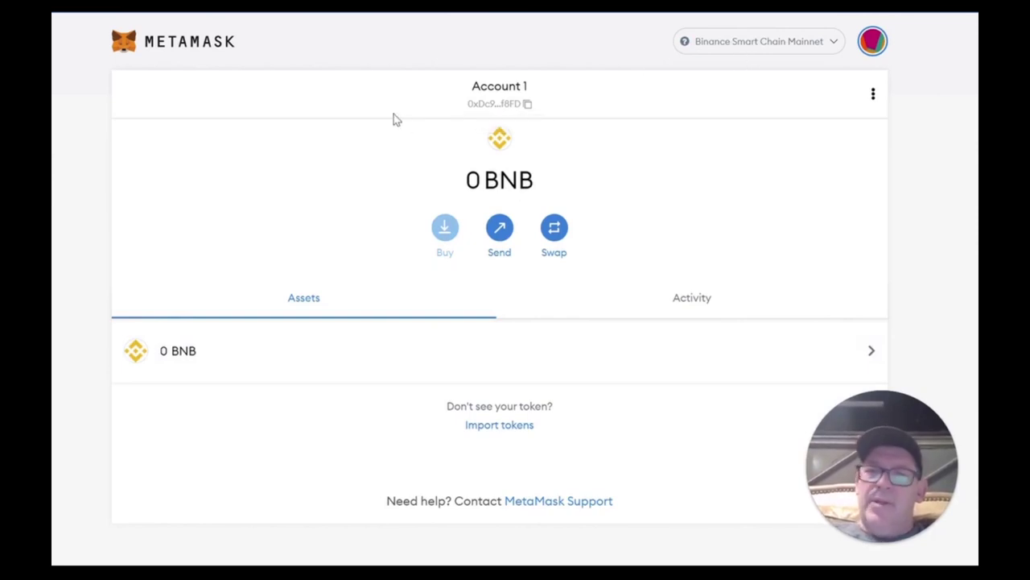
left_click(752, 47)
left_click(783, 390)
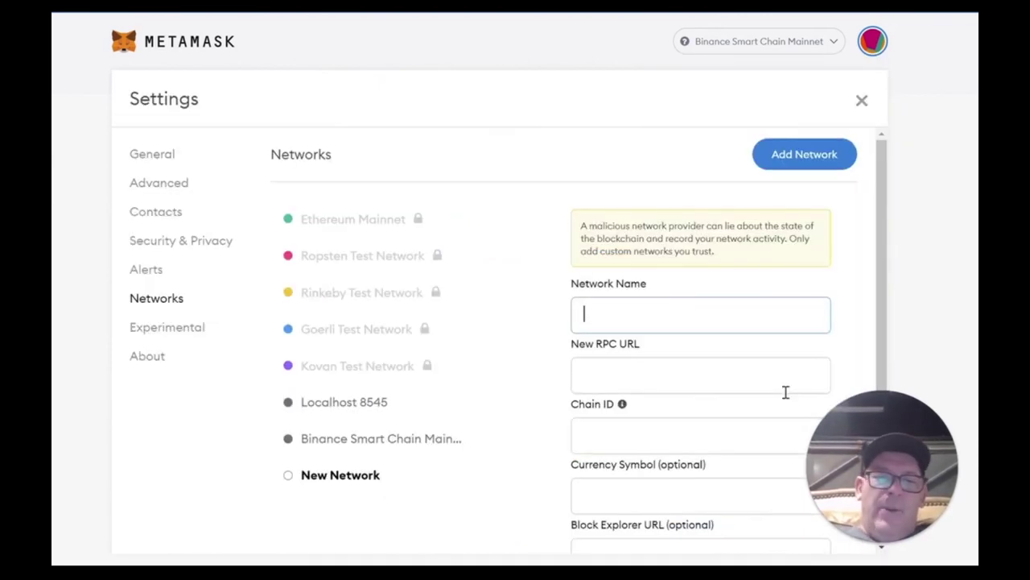
left_click(860, 103)
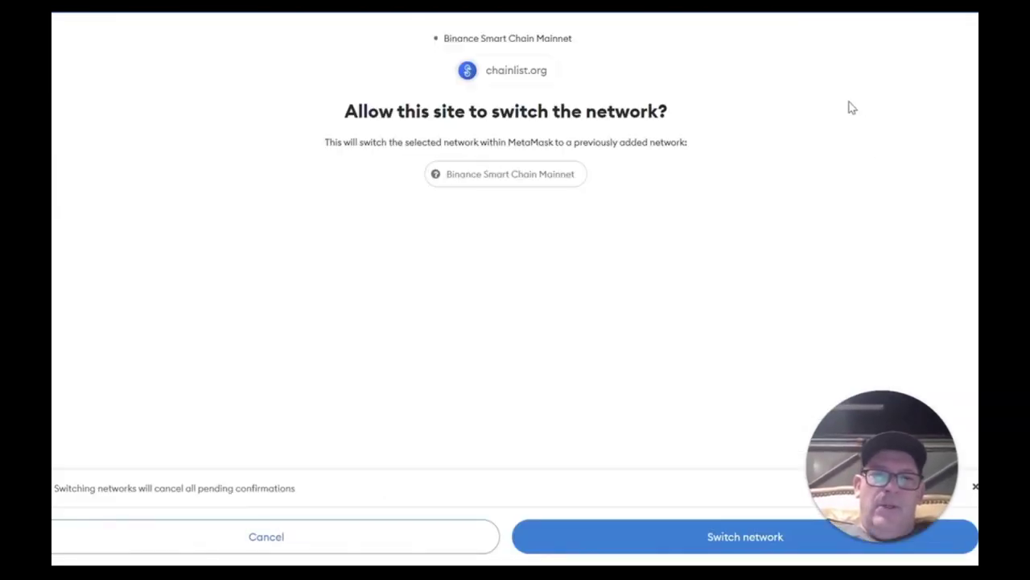
left_click(411, 536)
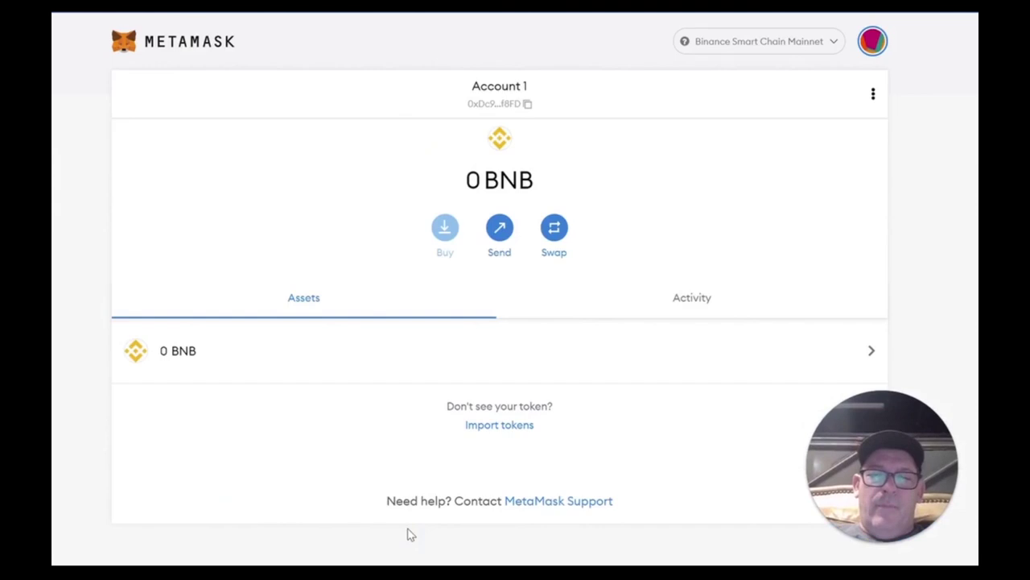
left_click(758, 45)
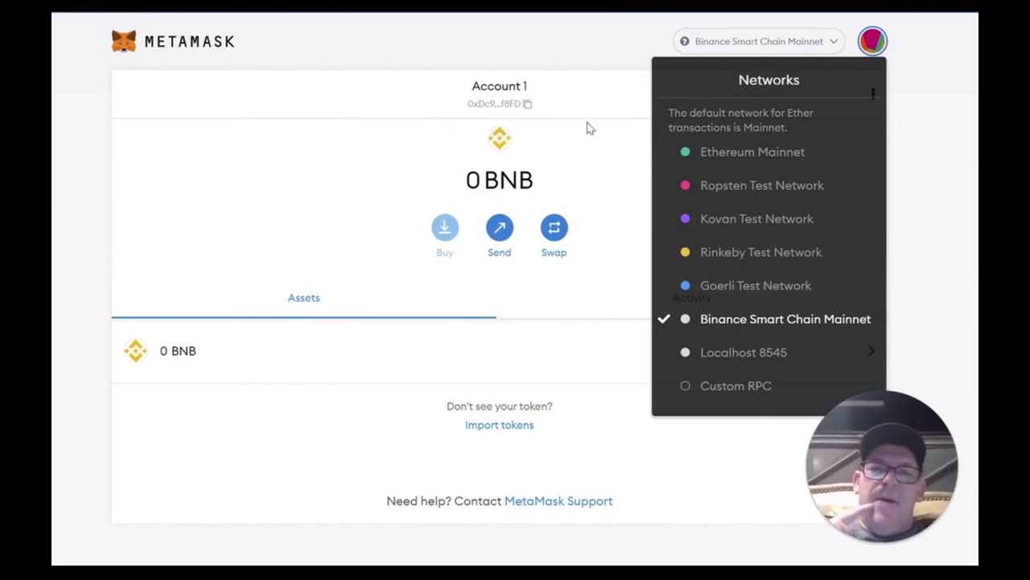
left_click(361, 45)
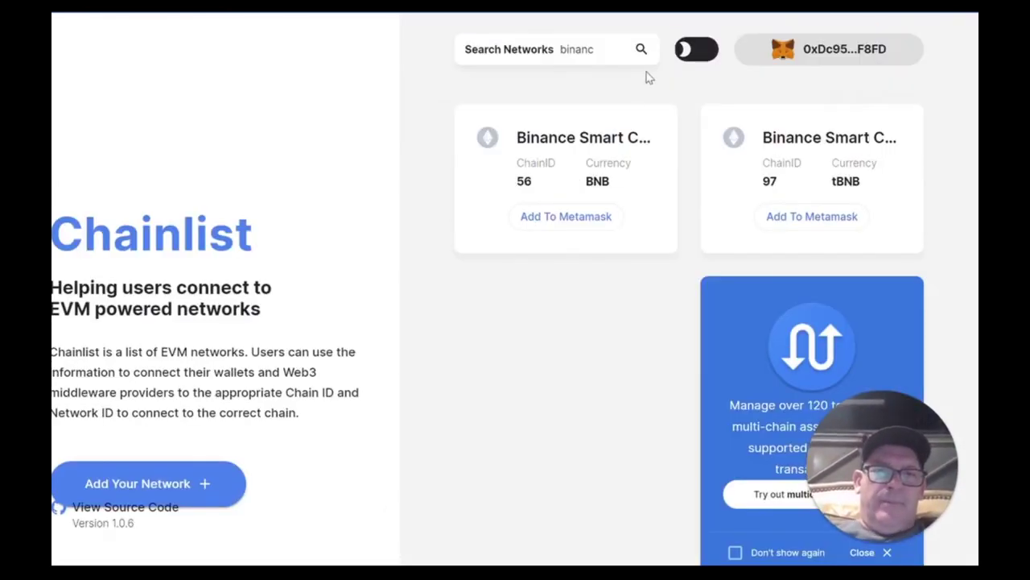
Search Chainlist for "avax", add Avalanche Mainnet with ChainID 43114 to MetaMask, and check the network list.
left_click(596, 51)
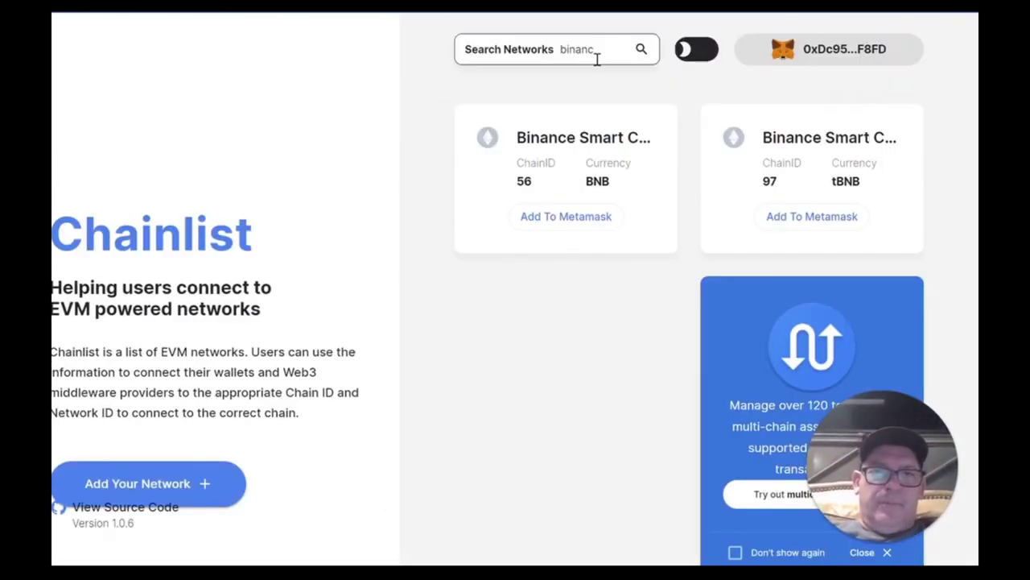
double_click(605, 54)
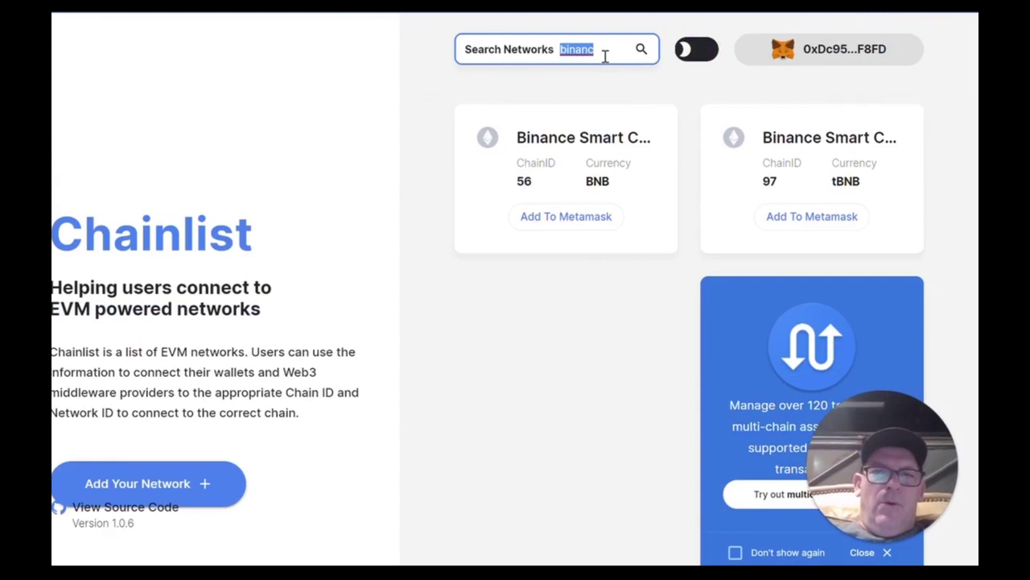
type("avax")
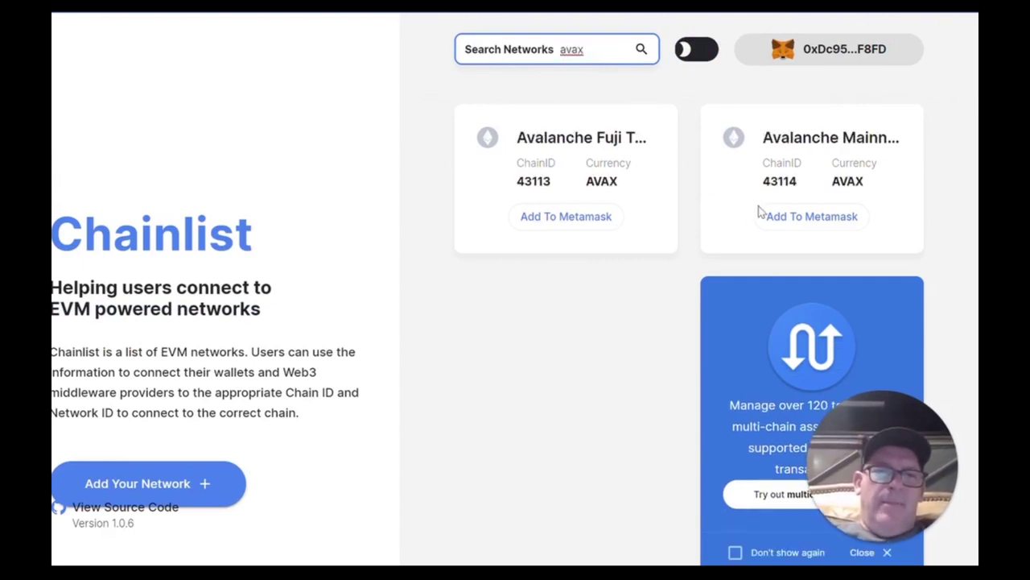
left_click(795, 226)
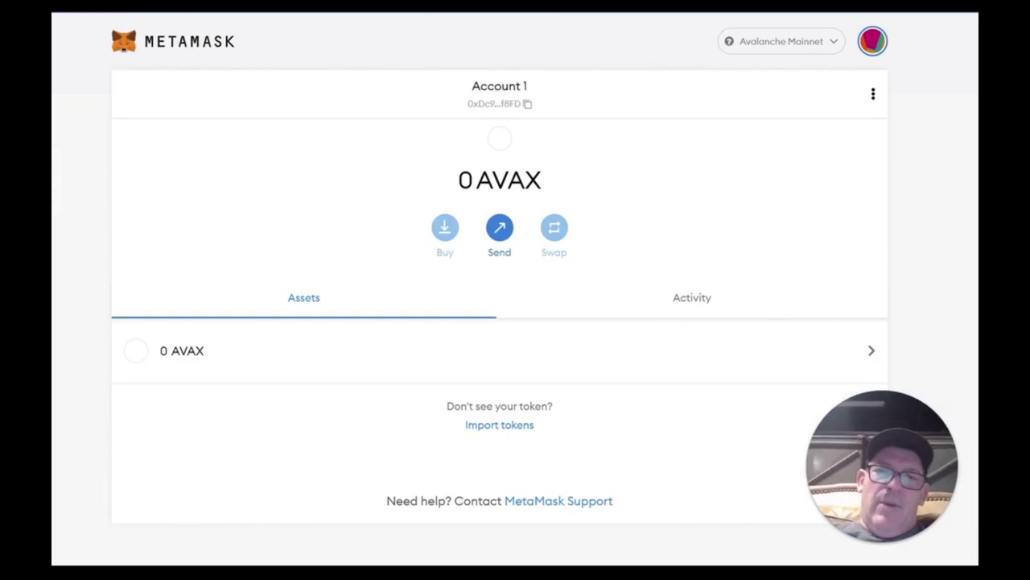
left_click(767, 49)
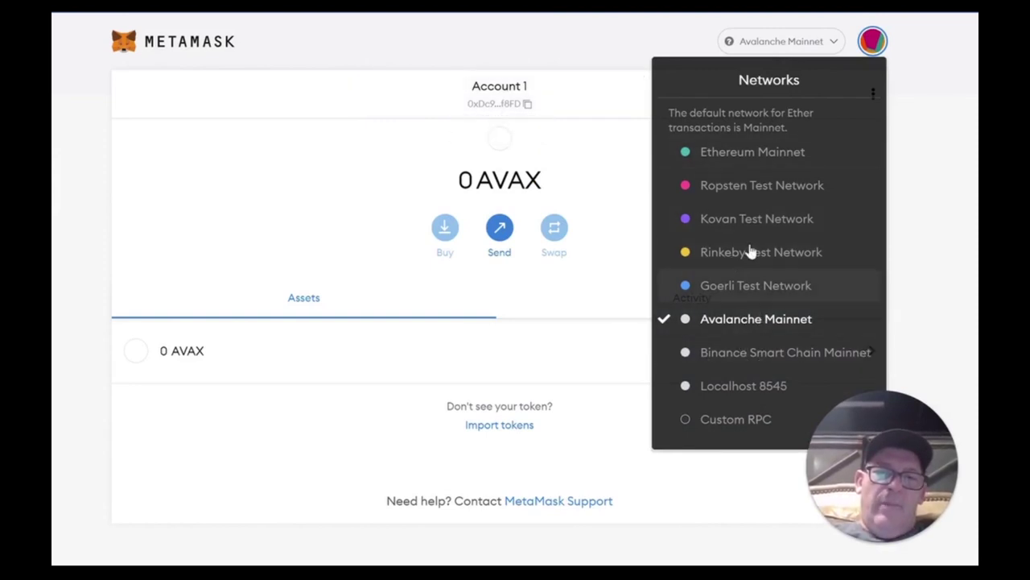
left_click(172, 142)
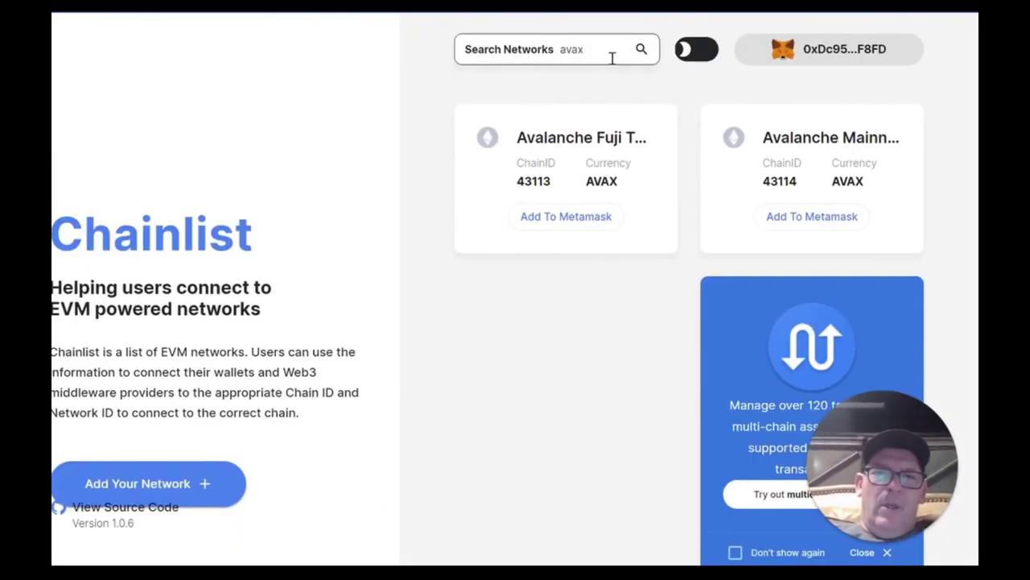
Replace the Chainlist search with "fan" and add the Fantom Opera network with ChainID 250 to MetaMask.
left_click(612, 58)
key("BackSpace")
key("BackSpace")
key("BackSpace")
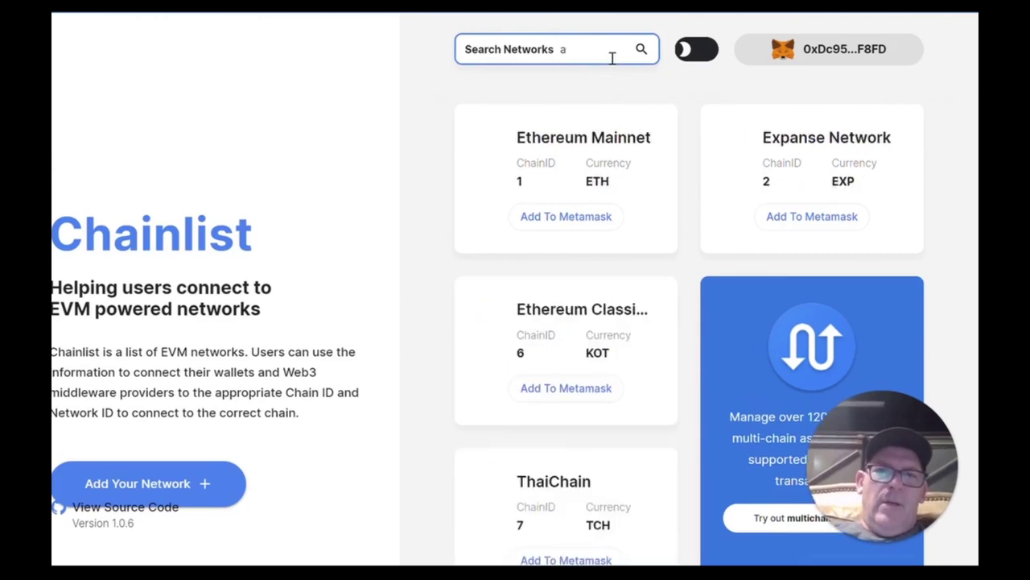
key("BackSpace")
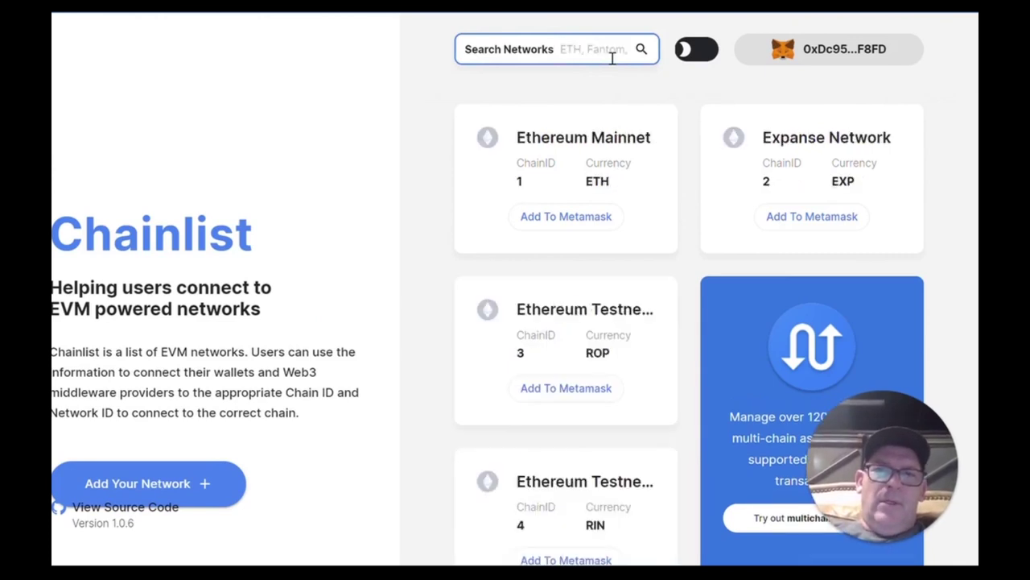
type("fan")
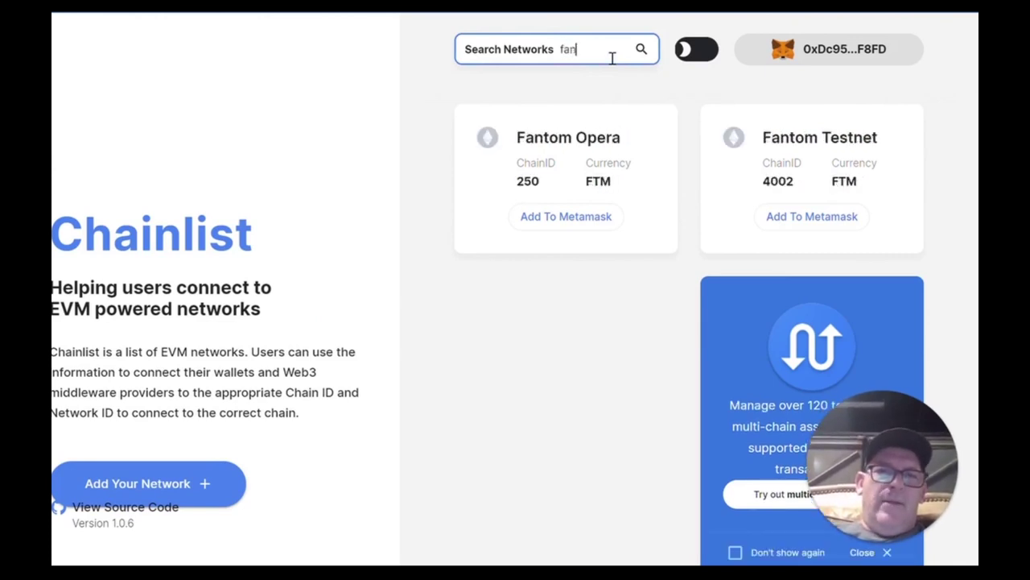
left_click(569, 226)
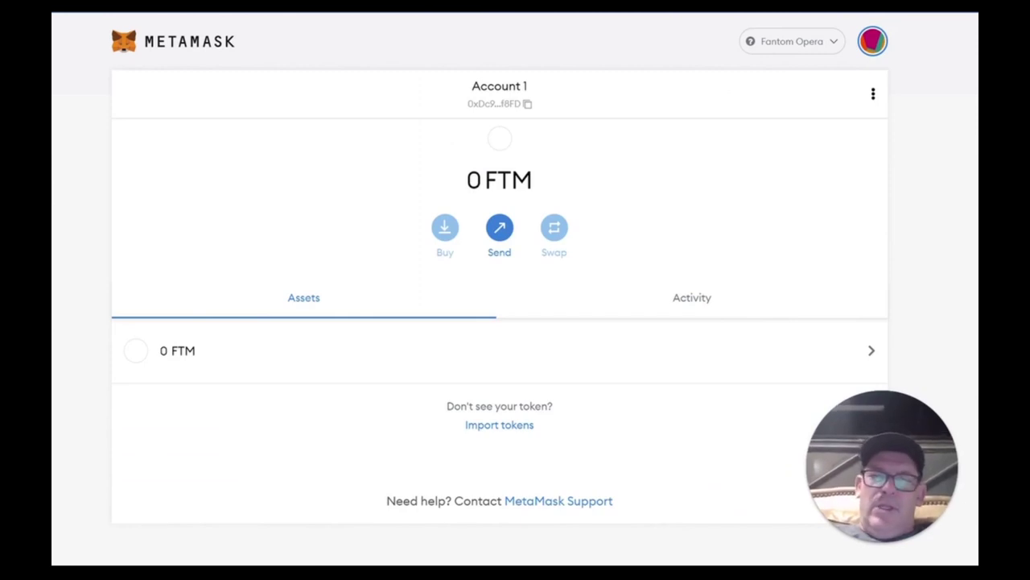
Switch MetaMask's active network to Avalanche Mainnet, followed by Binance Smart Chain Mainnet.
left_click(790, 50)
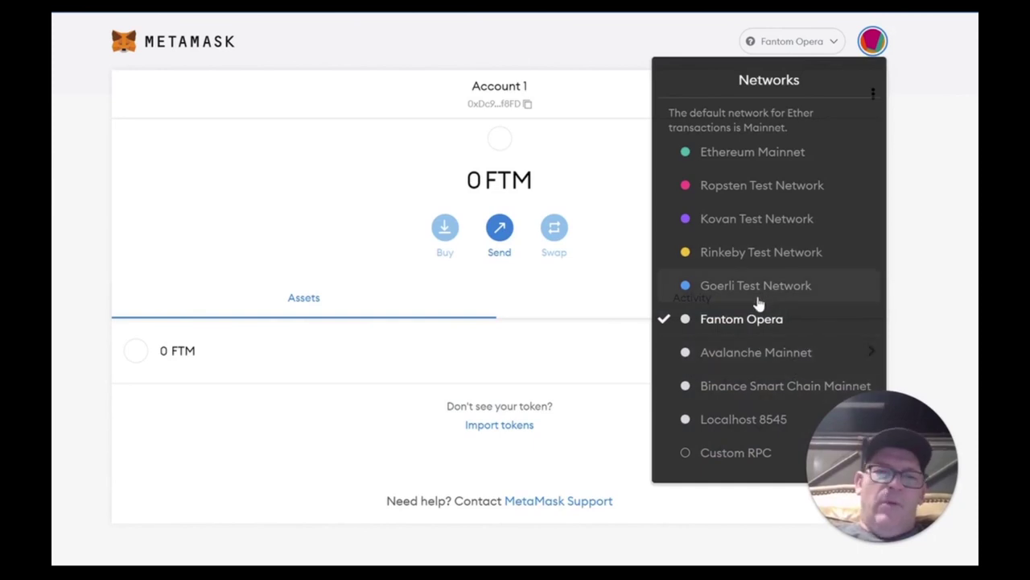
left_click(772, 358)
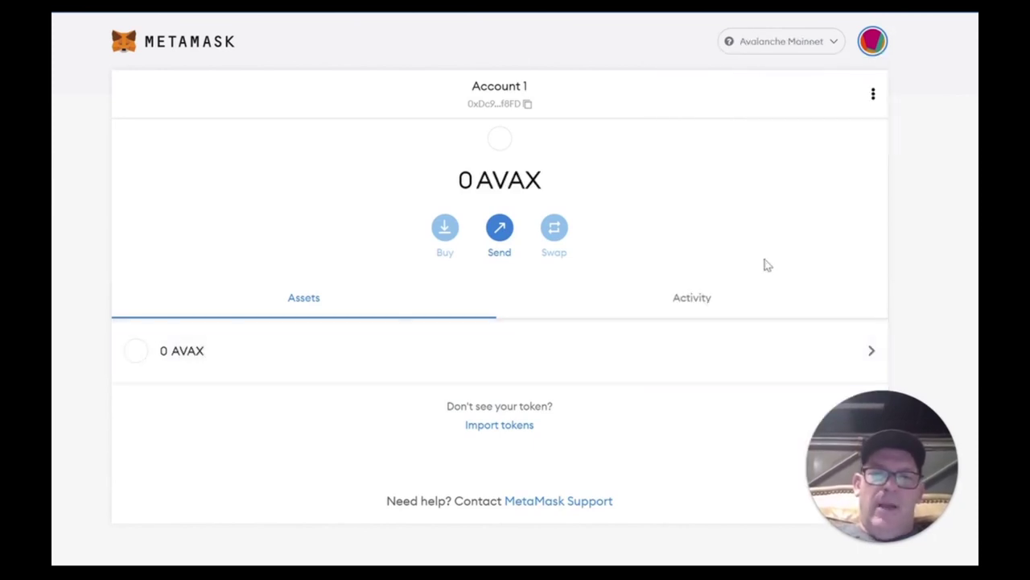
left_click(763, 49)
left_click(783, 388)
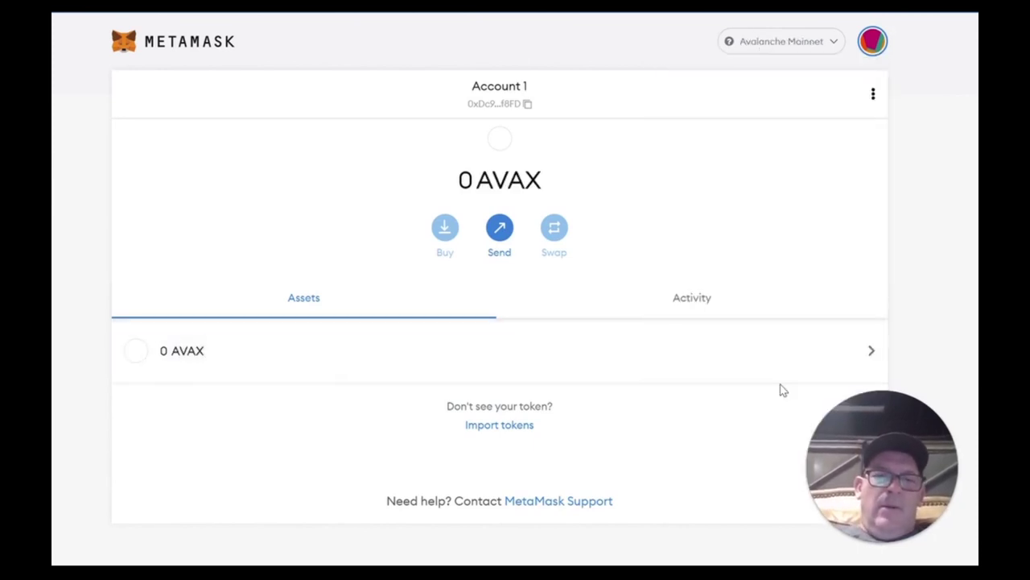
Switch MetaMask's active network to Ethereum Mainnet.
left_click(777, 48)
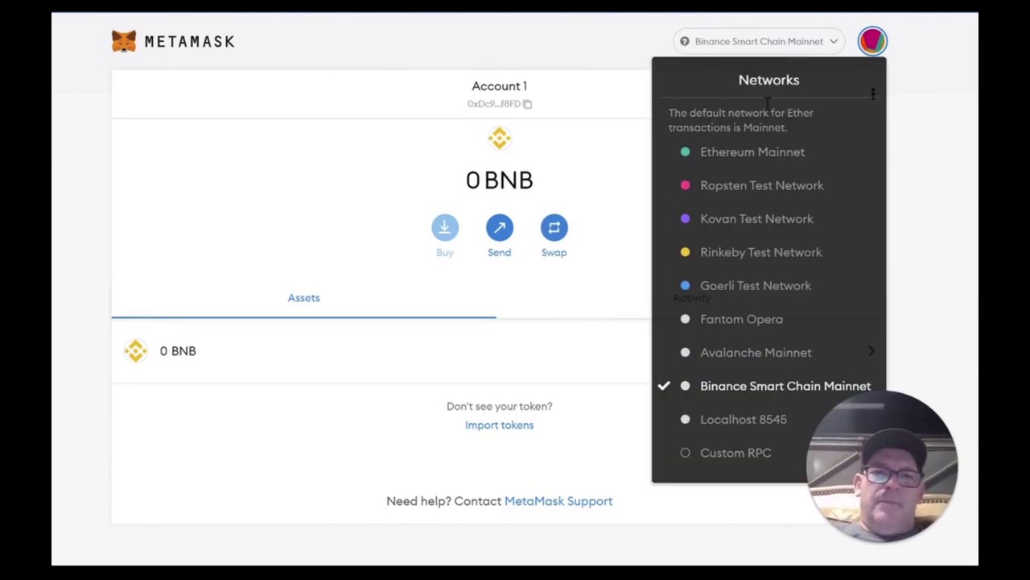
left_click(769, 160)
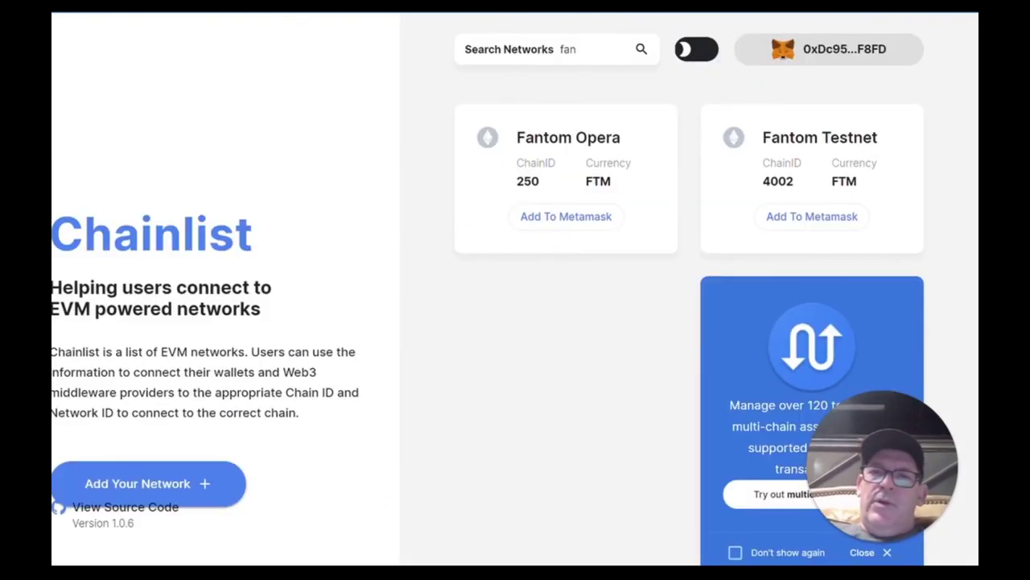
Replace the Chainlist search with "pol" and add the Polygon Mainnet network with ChainID 137 to MetaMask.
left_click(617, 50)
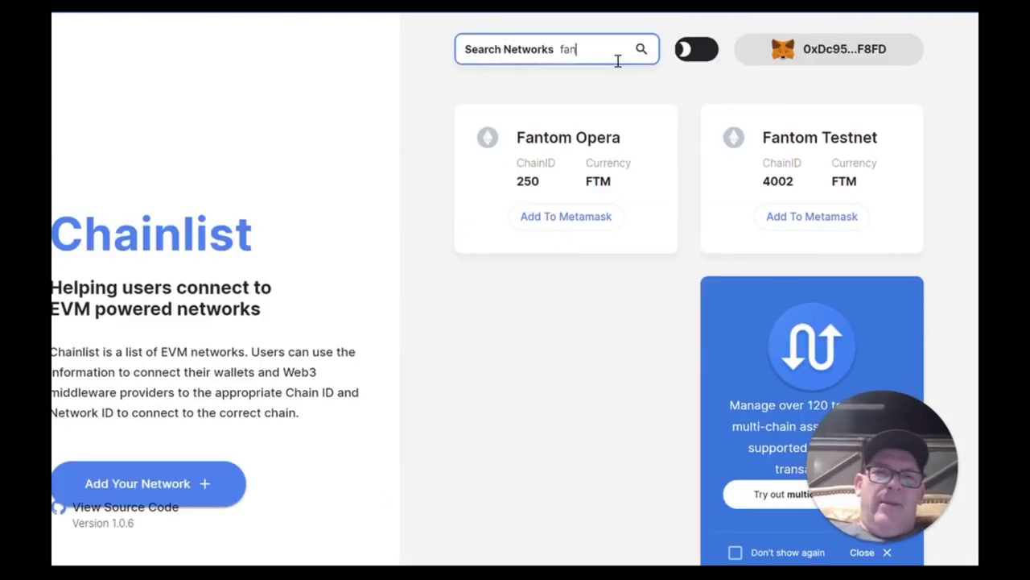
key("BackSpace")
key("BackSpace")
key("BackSpace")
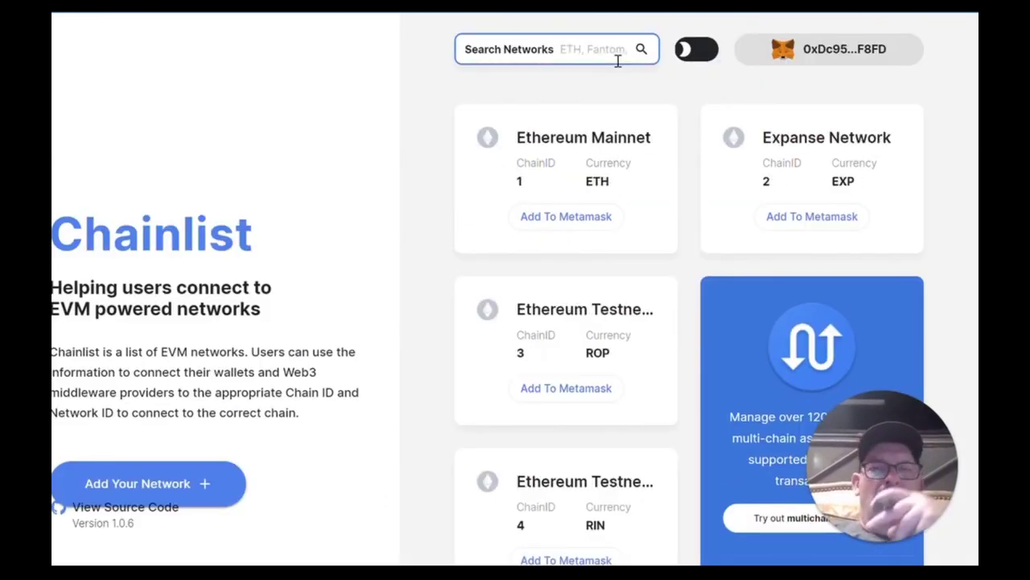
type("pol")
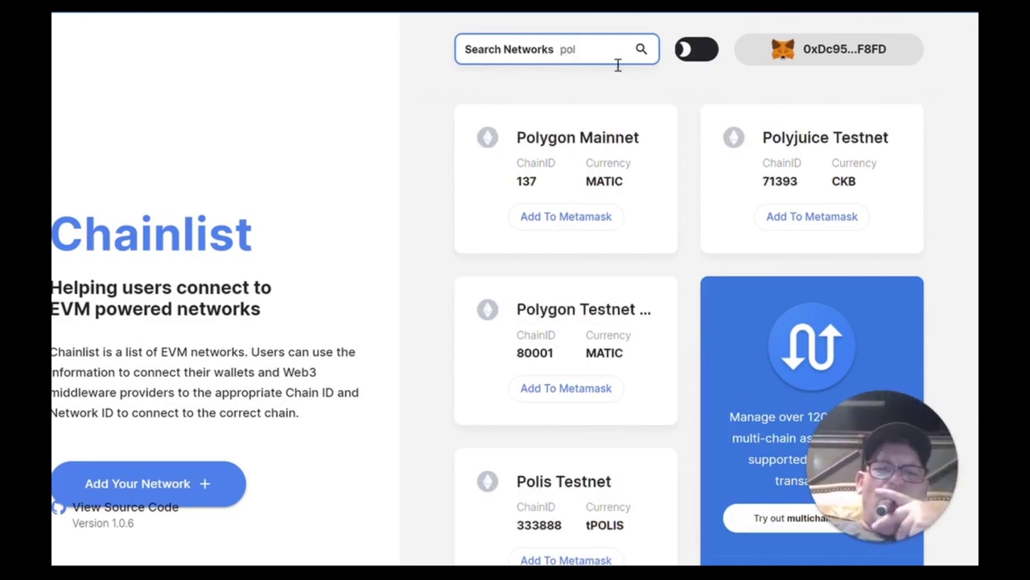
left_click(591, 217)
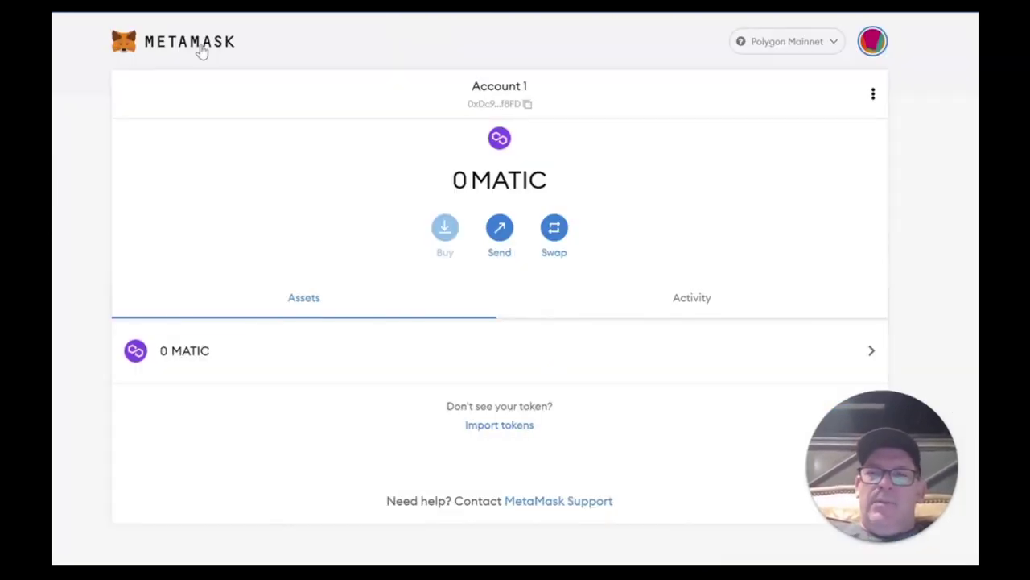
Switch MetaMask's active network to Fantom Opera, then Binance Smart Chain Mainnet, and finally back to Ethereum Mainnet.
left_click(767, 48)
key("Escape")
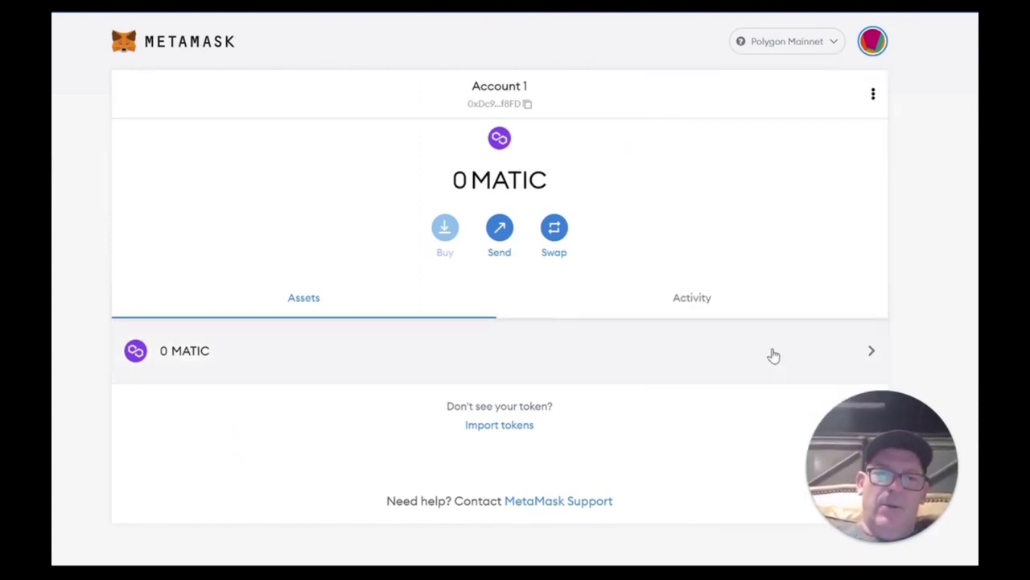
left_click(776, 48)
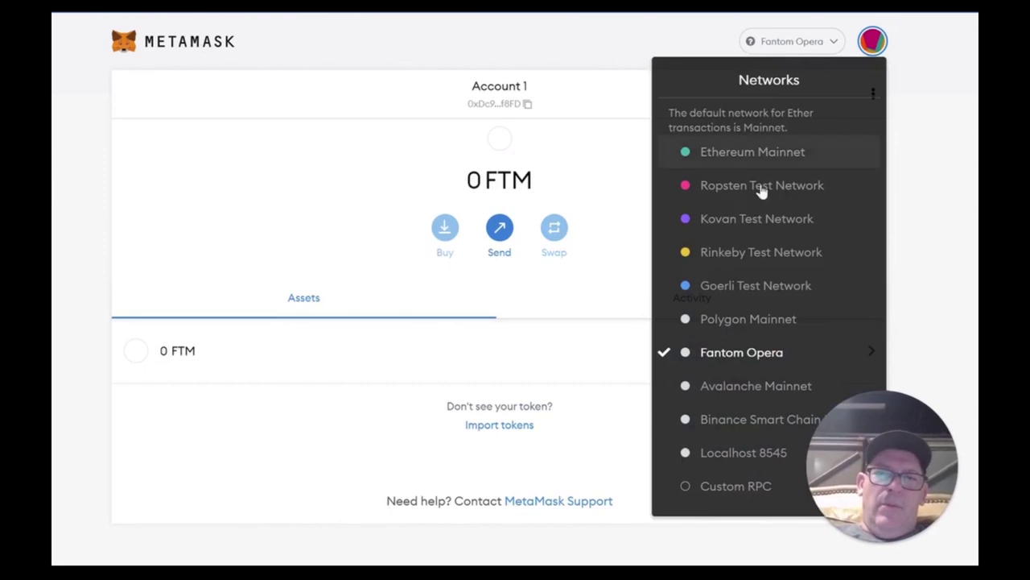
left_click(761, 419)
left_click(763, 48)
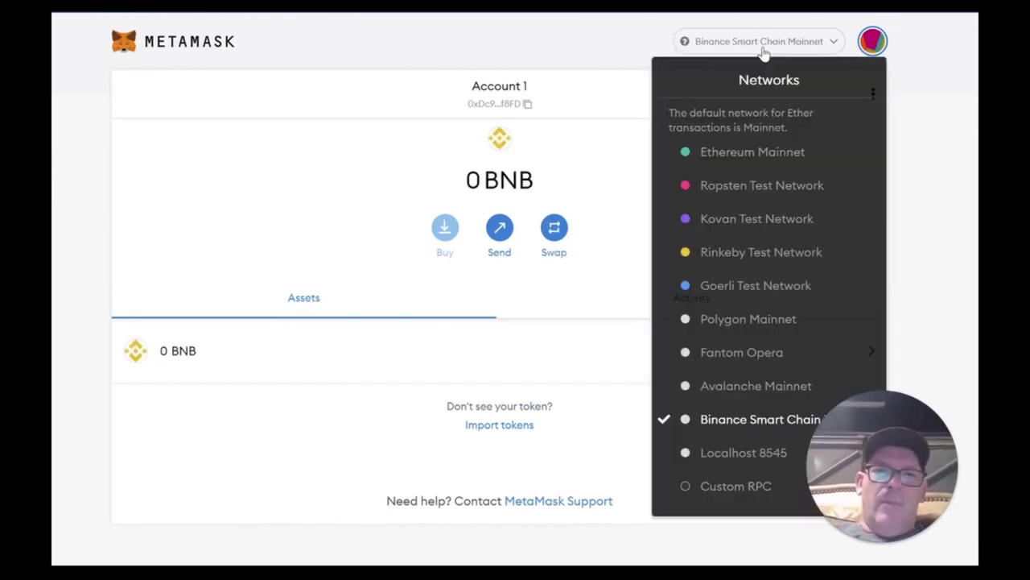
left_click(760, 151)
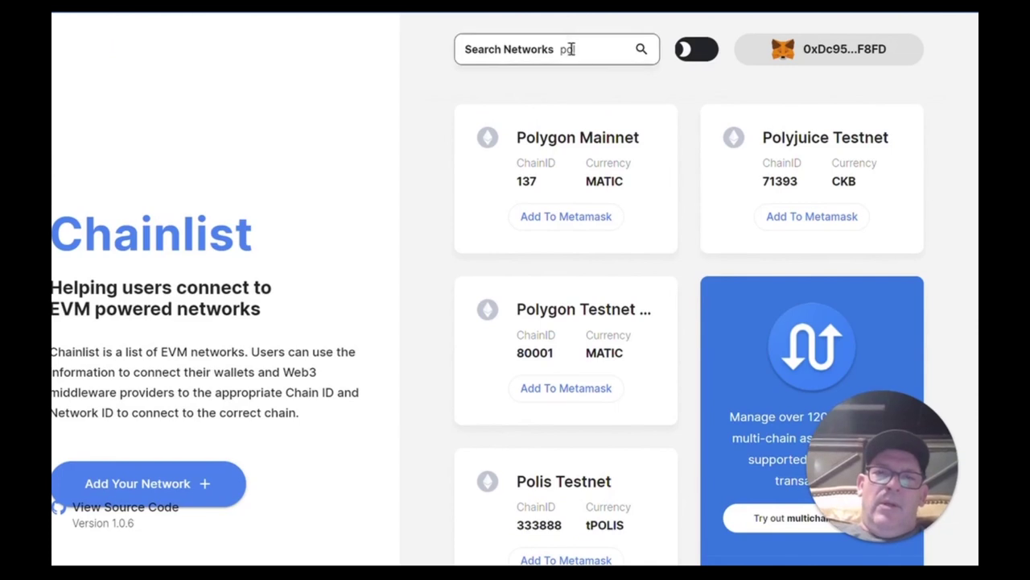
Replace the Chainlist search with "pulse" to look for the PulseChain networks.
left_click(595, 61)
key("BackSpace")
key("BackSpace")
key("BackSpace")
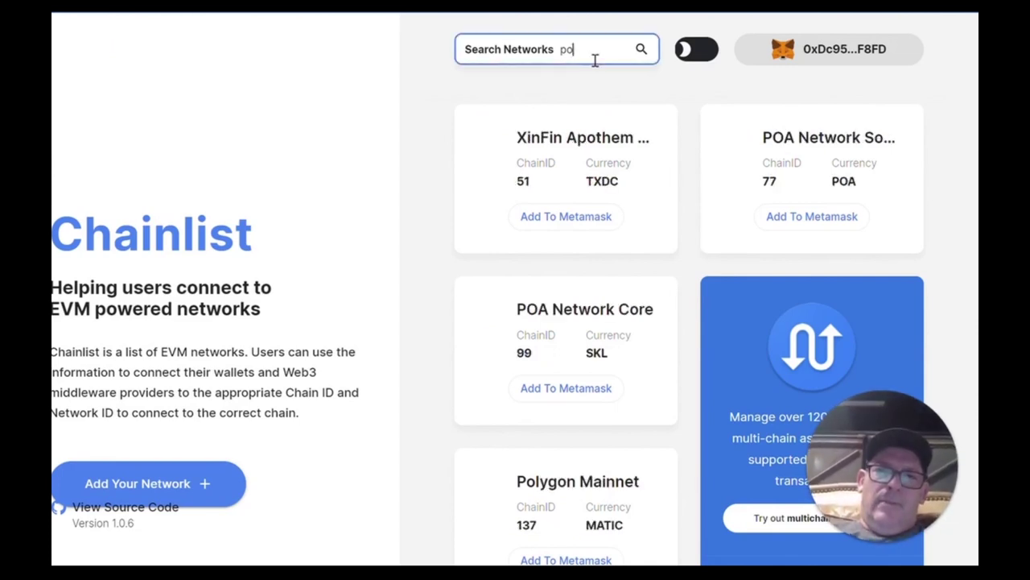
type("pulse")
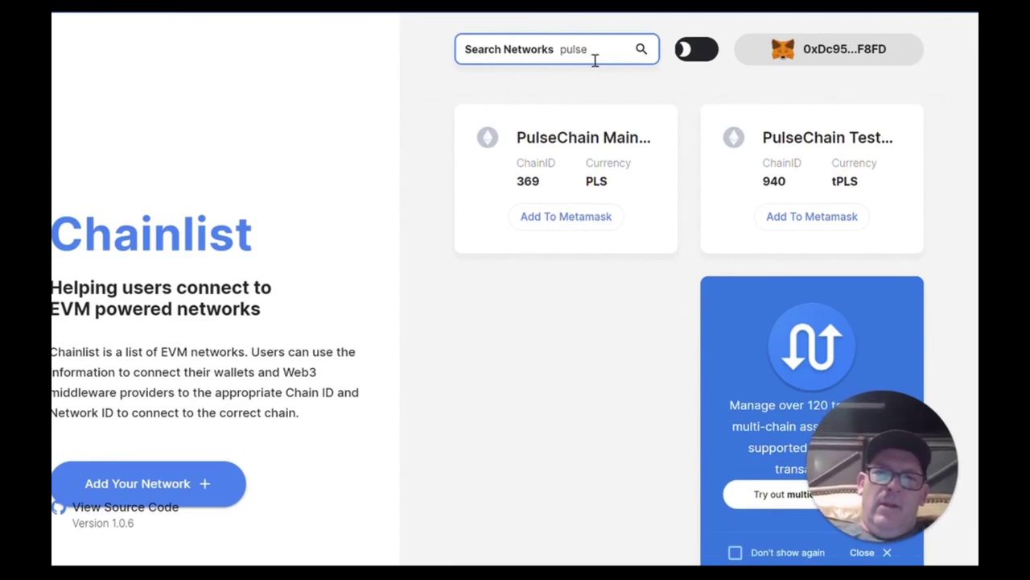
Try to add the PulseChain testnet (ChainID 940) and mainnet (ChainID 369) to MetaMask from Chainlist, dismissing each error.
left_click(855, 229)
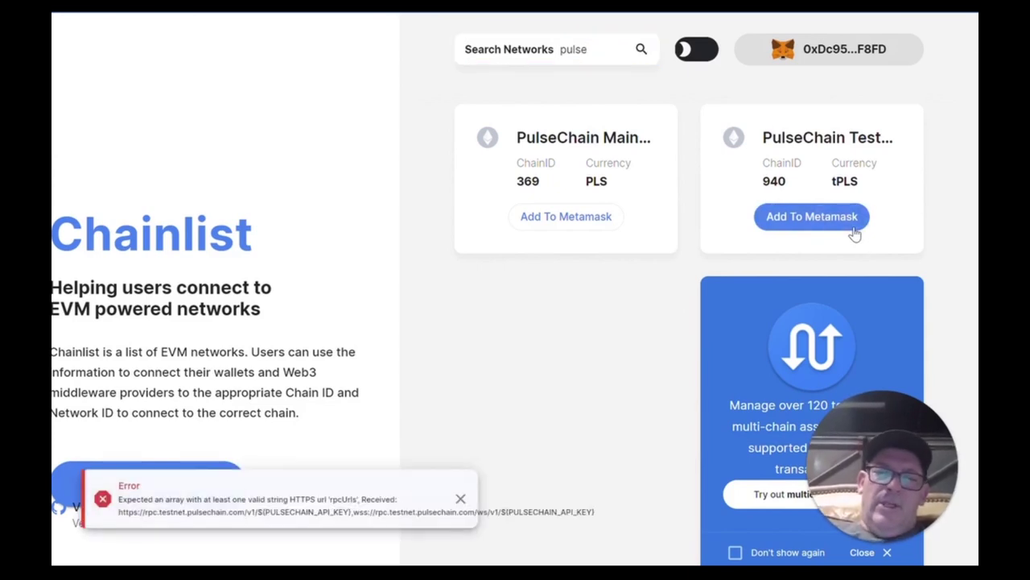
left_click(461, 499)
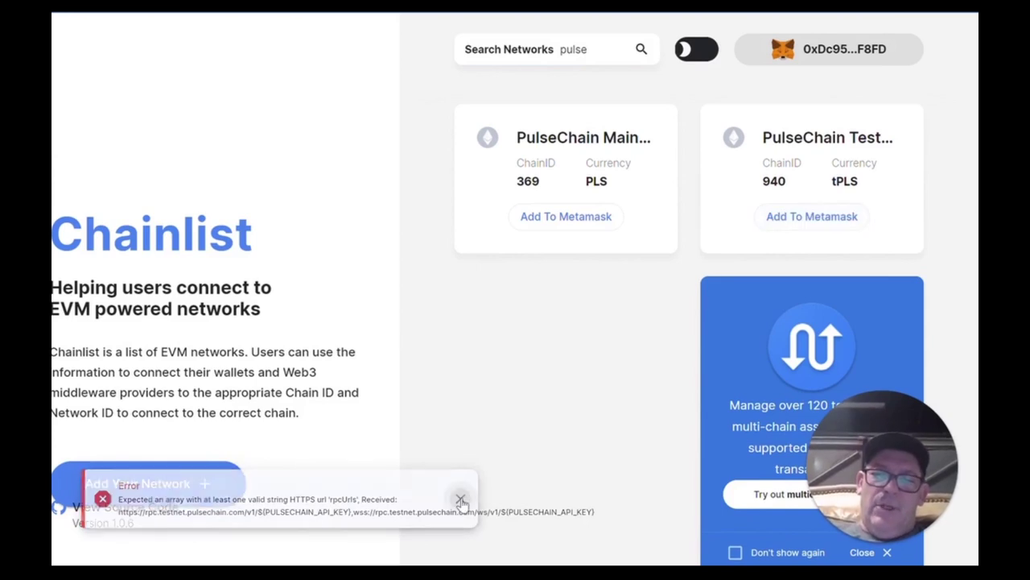
left_click(793, 219)
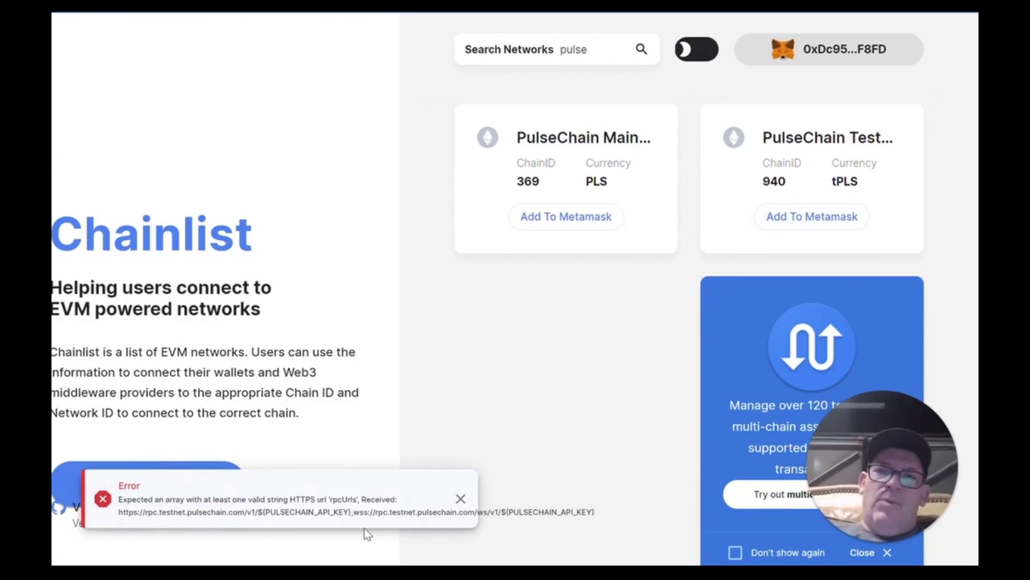
left_click(460, 499)
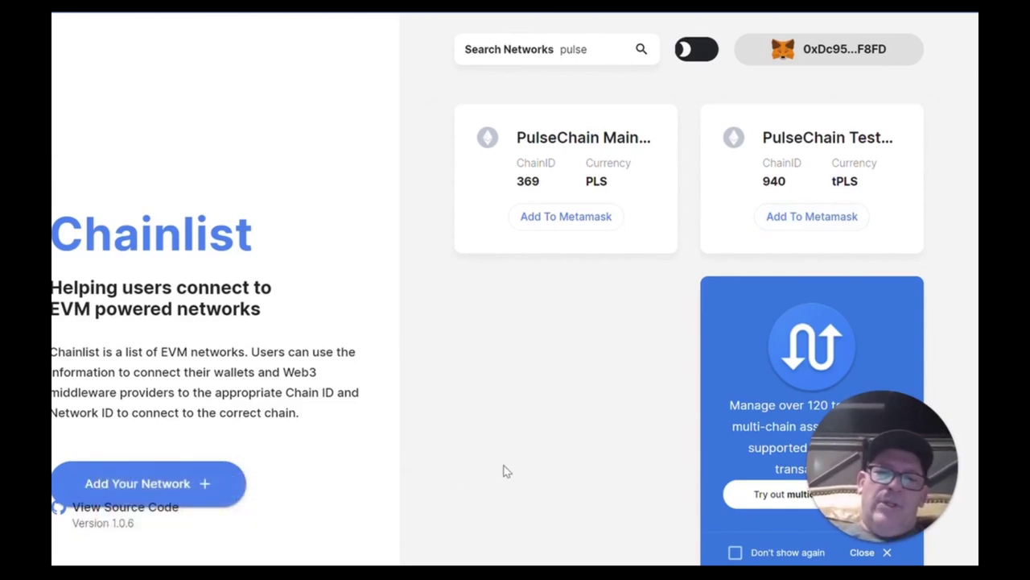
left_click(609, 228)
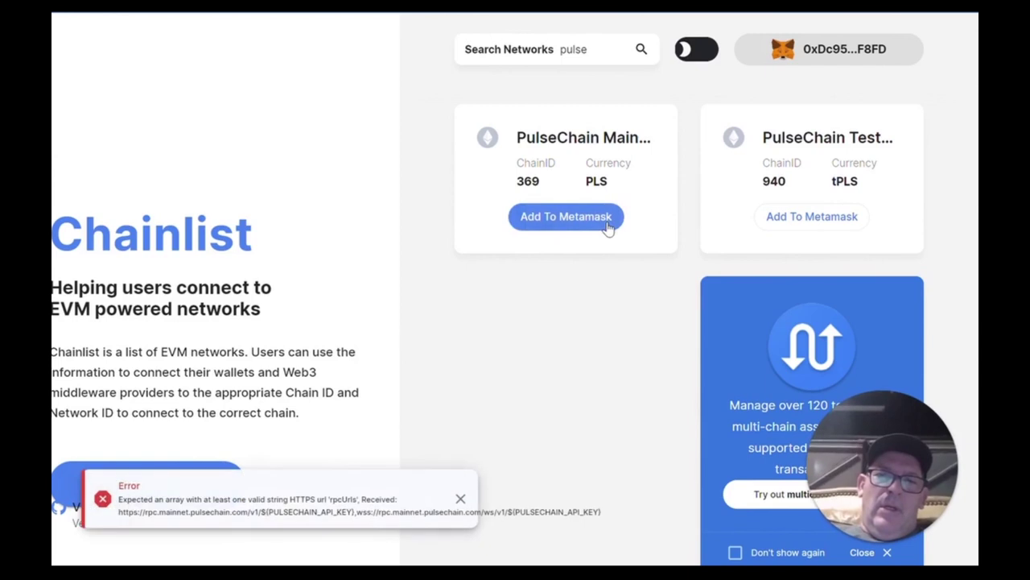
left_click(461, 498)
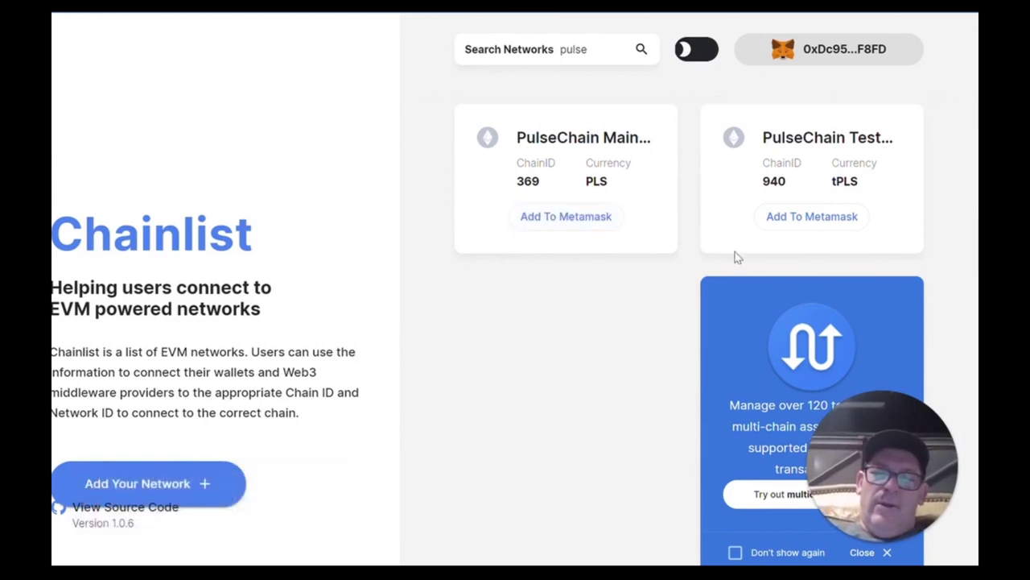
left_click(817, 223)
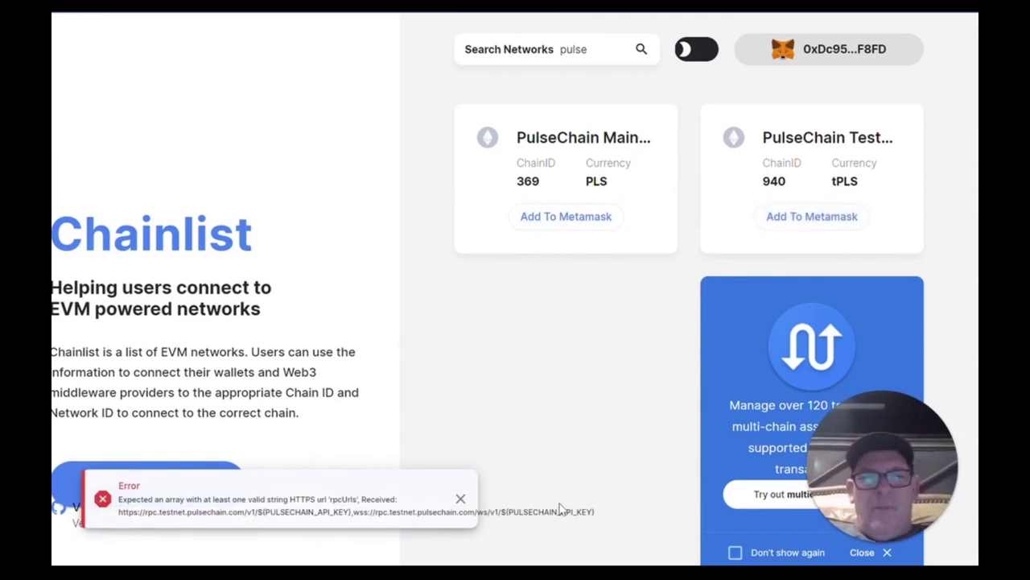
left_click(461, 499)
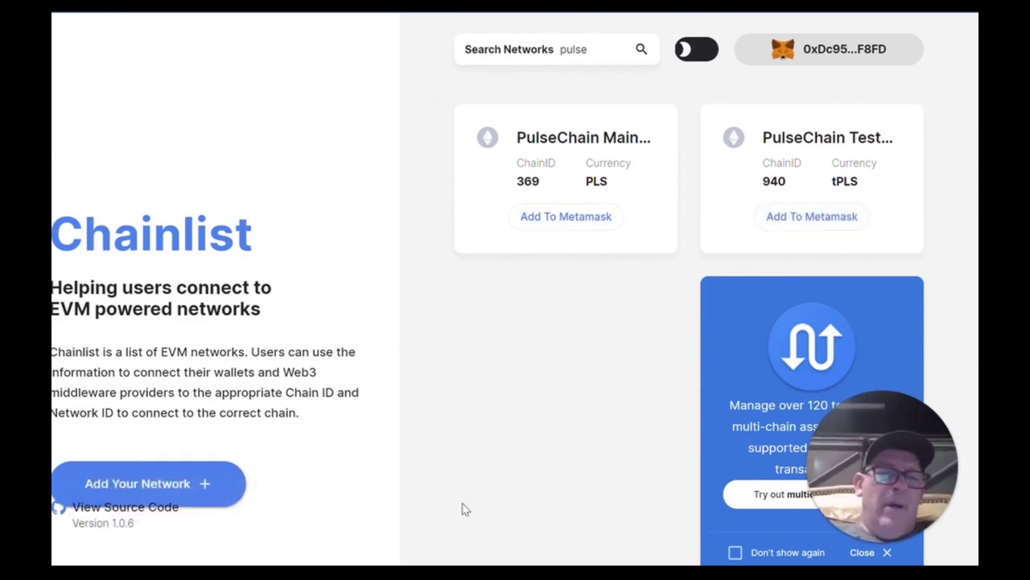
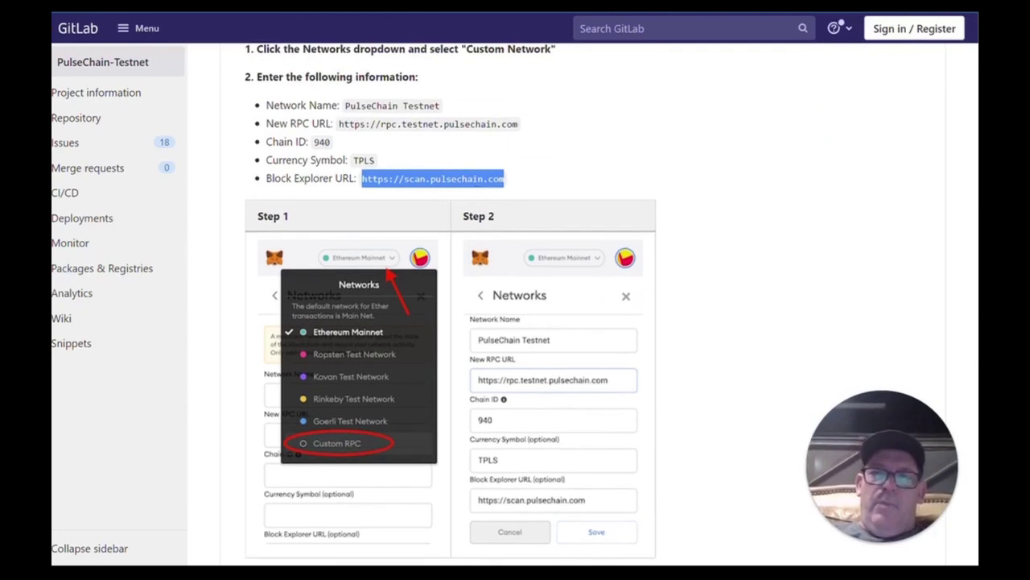
key("alt+Tab")
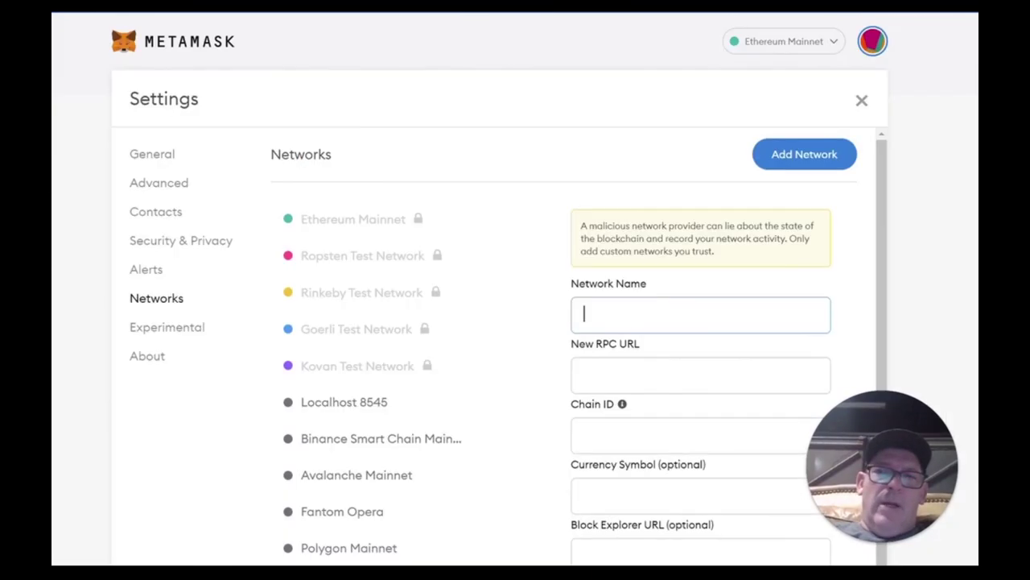
left_click(658, 549)
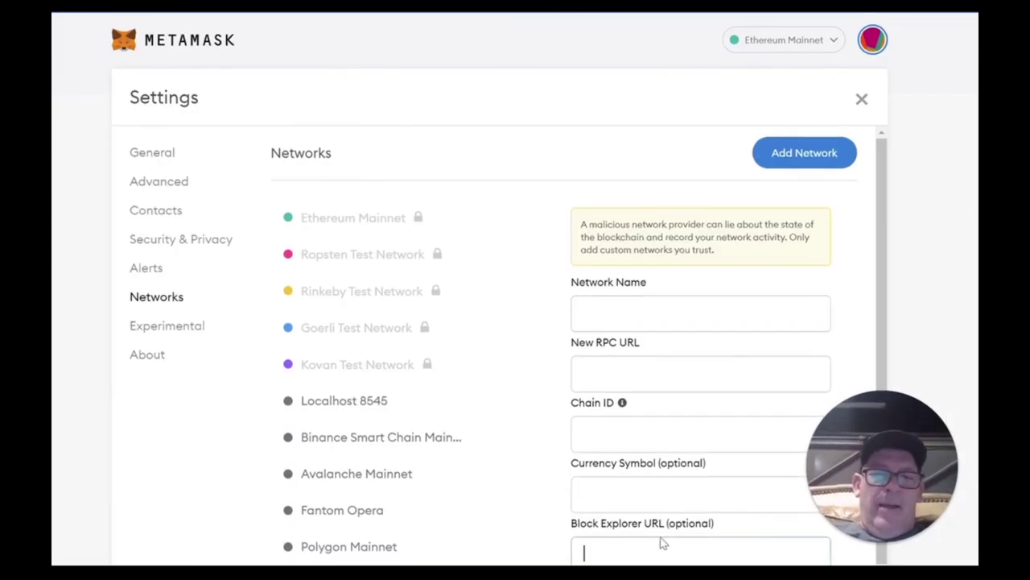
type("https://scan.pulsechain.com")
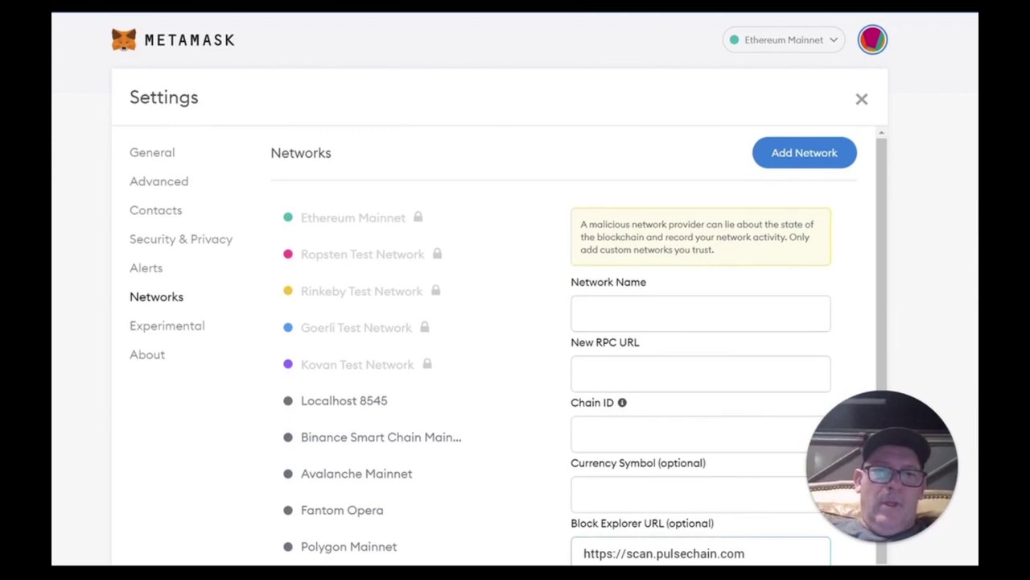
scroll(499, 322, "down", 1)
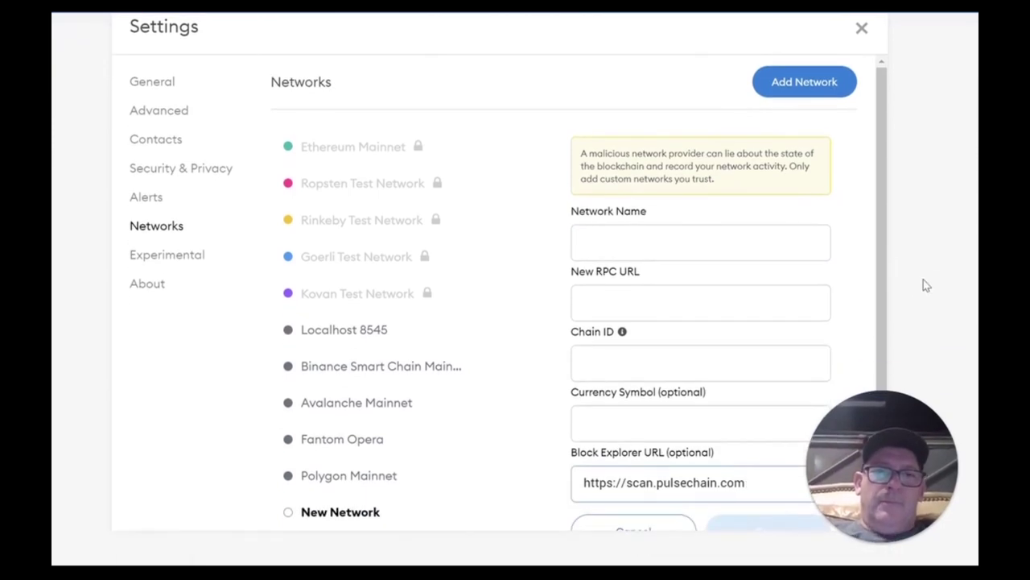
left_click_drag(883, 301, 883, 337)
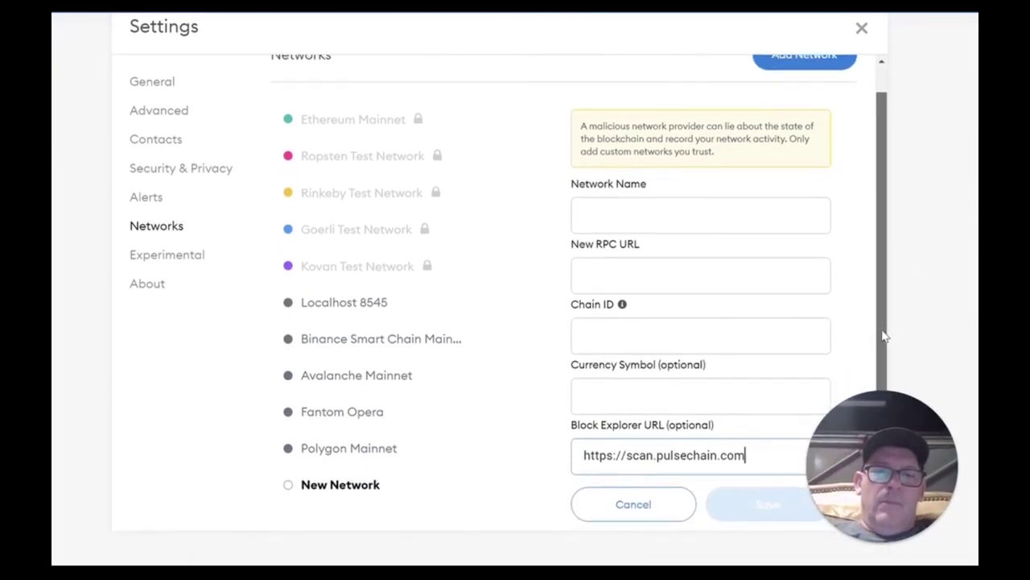
Copy chain ID 940 from the GitLab PulseChain instructions into MetaMask's new network form and set the currency symbol to TPLS.
key("alt+Tab")
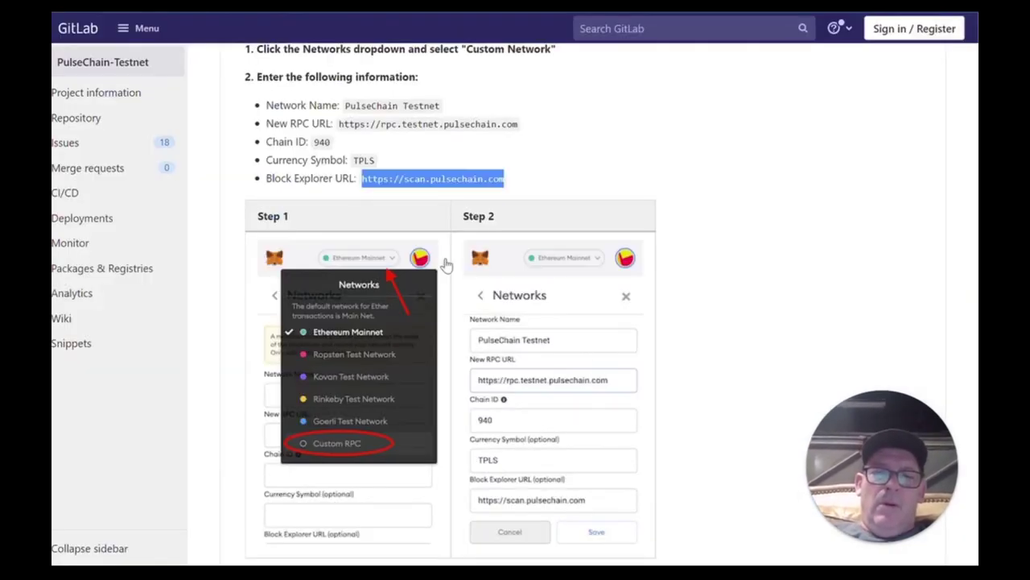
left_click_drag(336, 148, 319, 149)
key("ctrl+c")
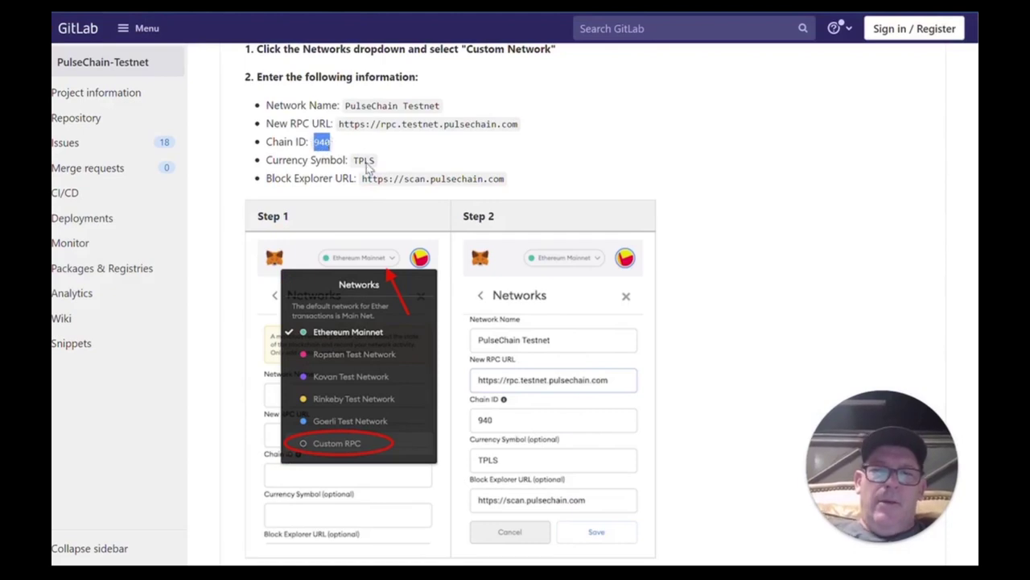
key("alt+Tab")
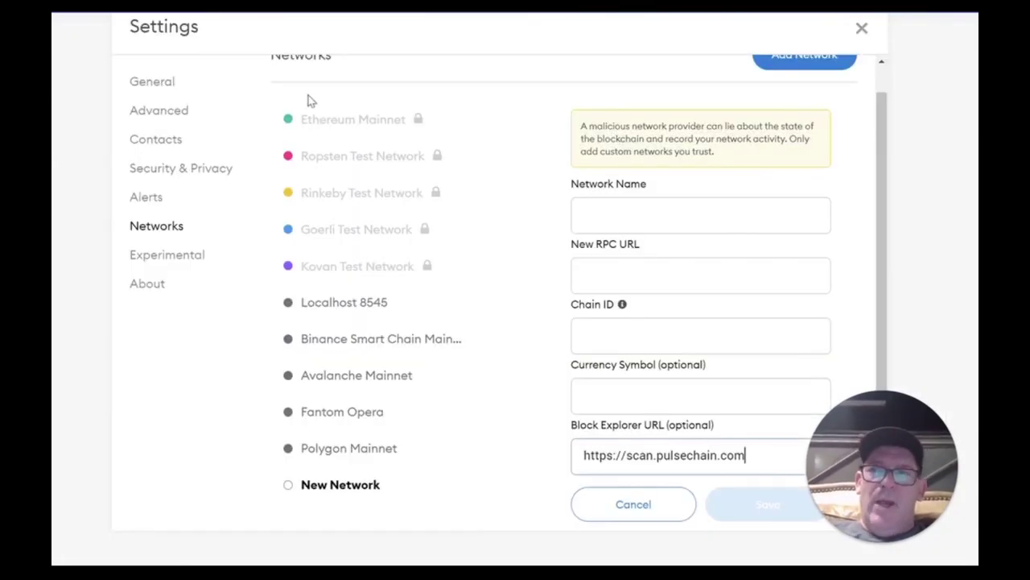
left_click(650, 344)
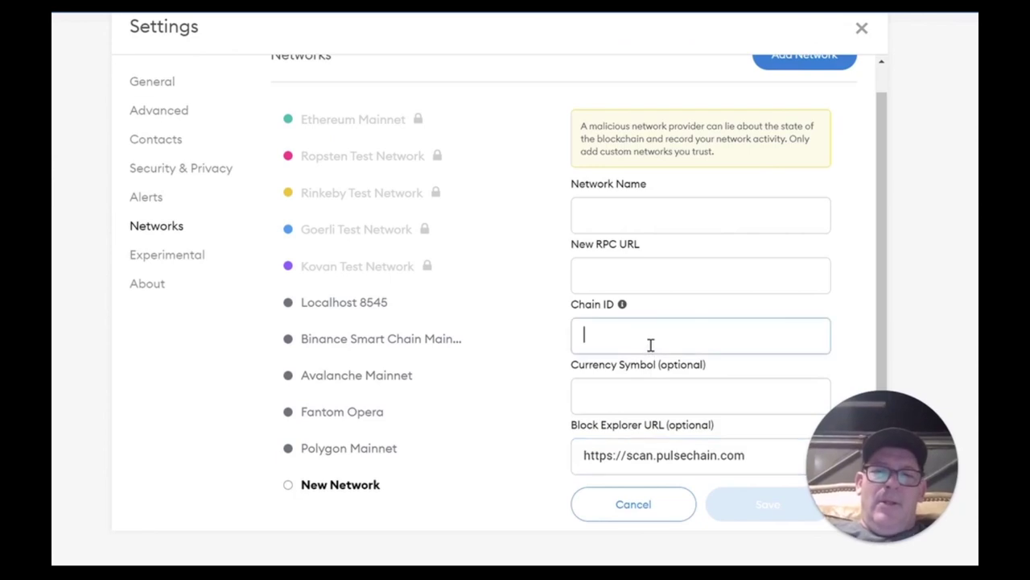
key("ctrl+v")
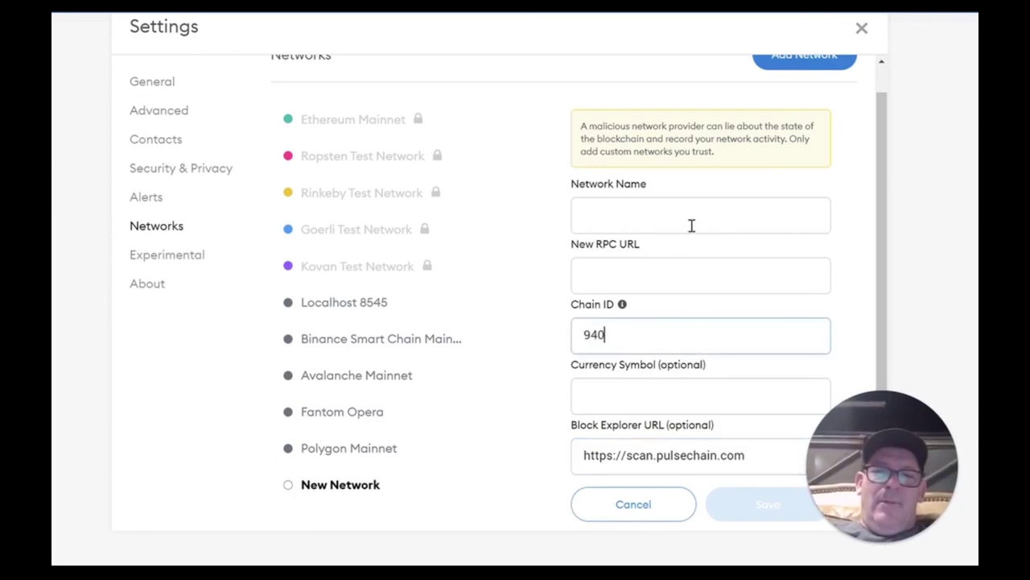
left_click(648, 412)
type("TPLS")
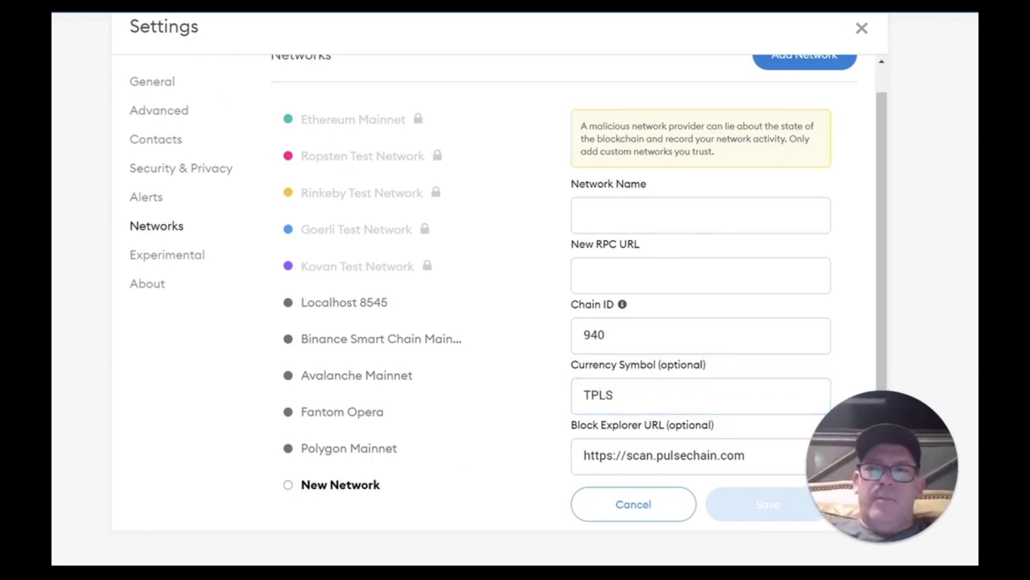
key("alt+Tab")
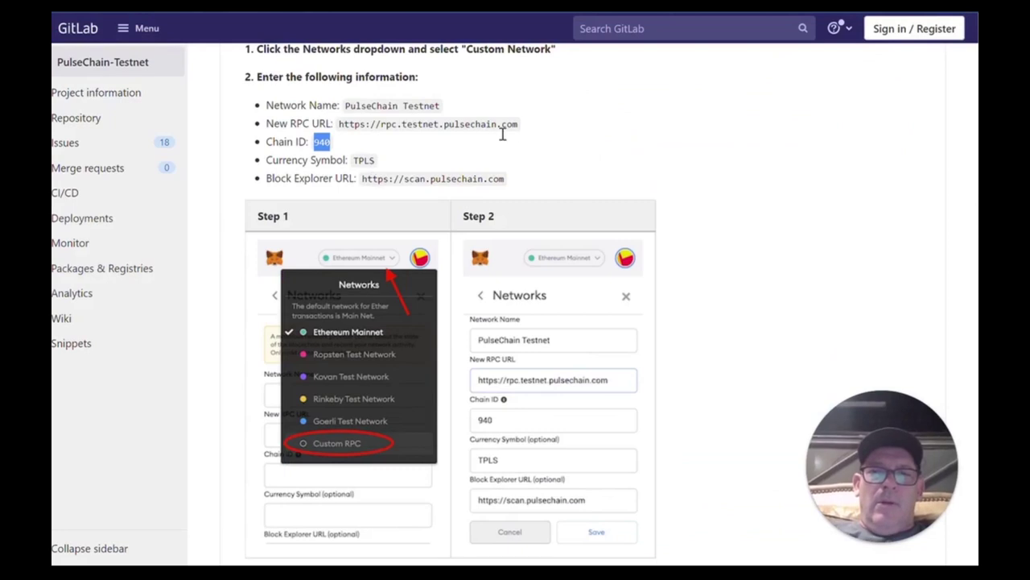
left_click_drag(339, 126, 514, 129)
key("ctrl+c")
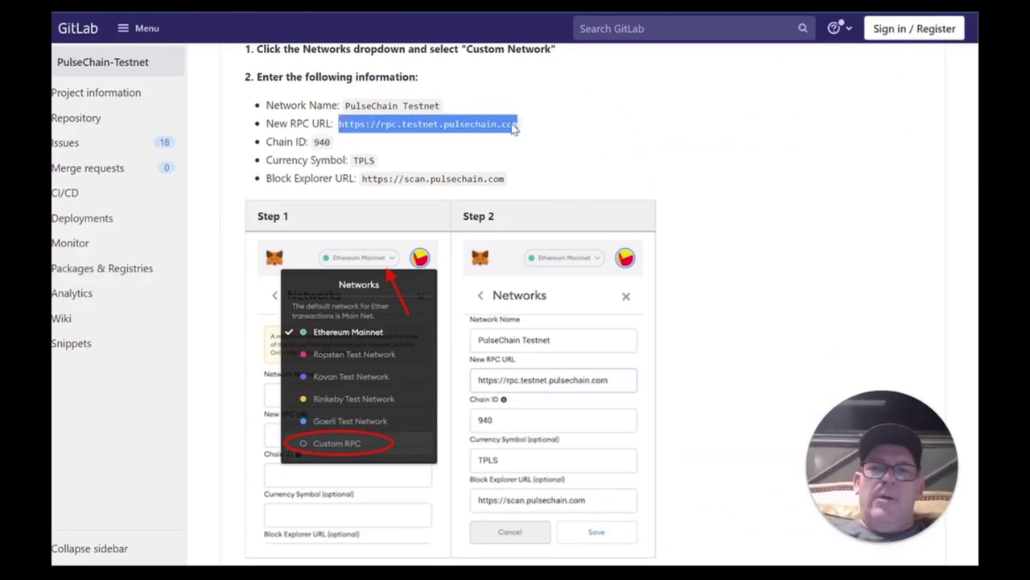
key("alt+Tab")
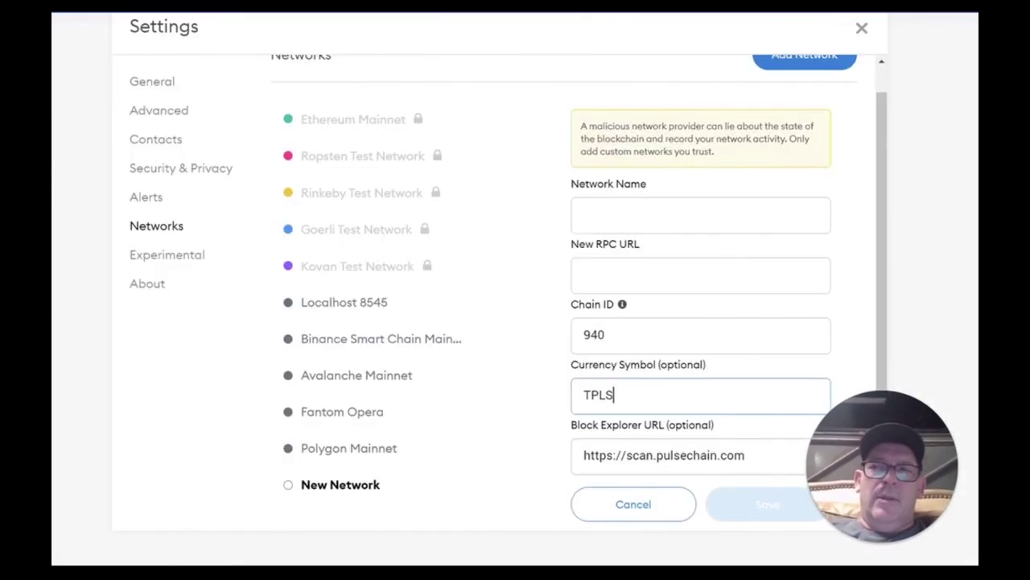
left_click(613, 275)
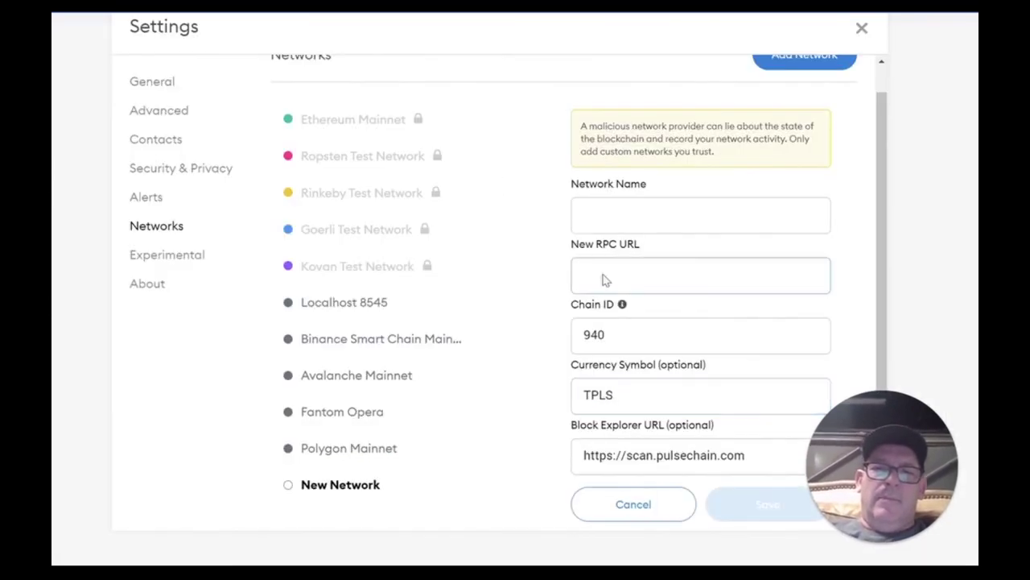
key("ctrl+v")
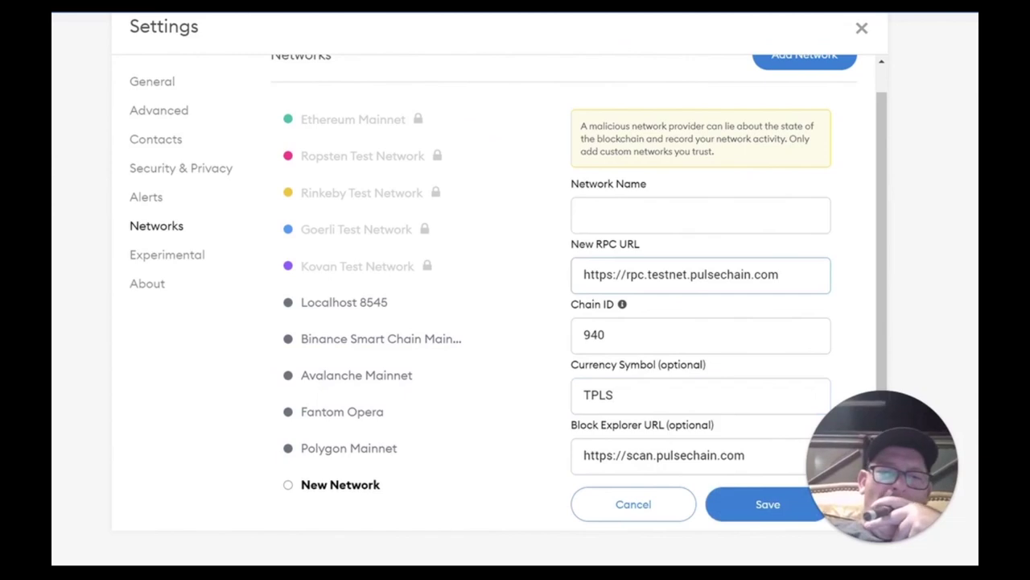
Copy the network name PulseChain Testnet from the GitLab instructions into MetaMask's new network form and save the network.
key("alt+Tab")
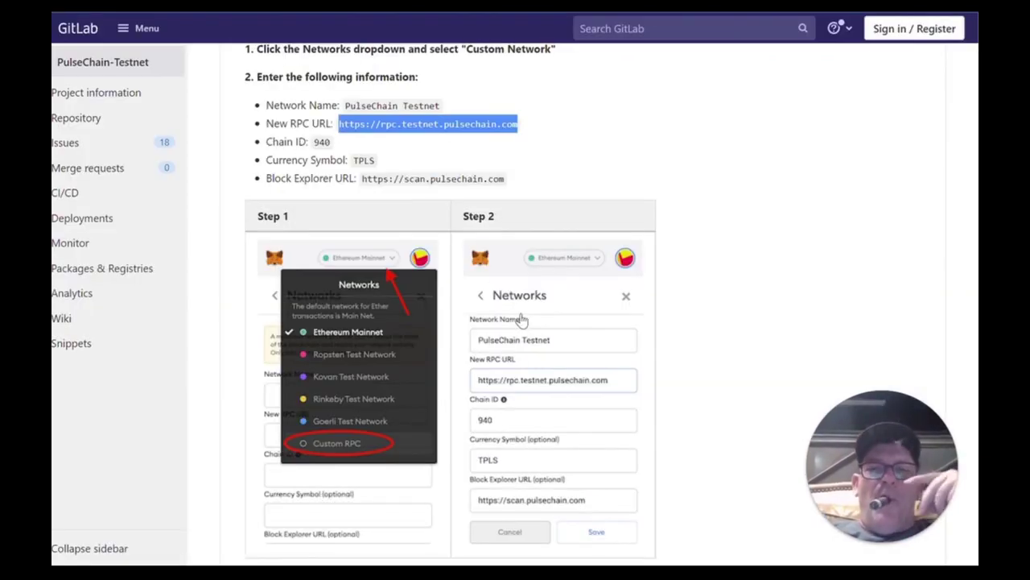
left_click_drag(345, 106, 442, 111)
key("ctrl+c")
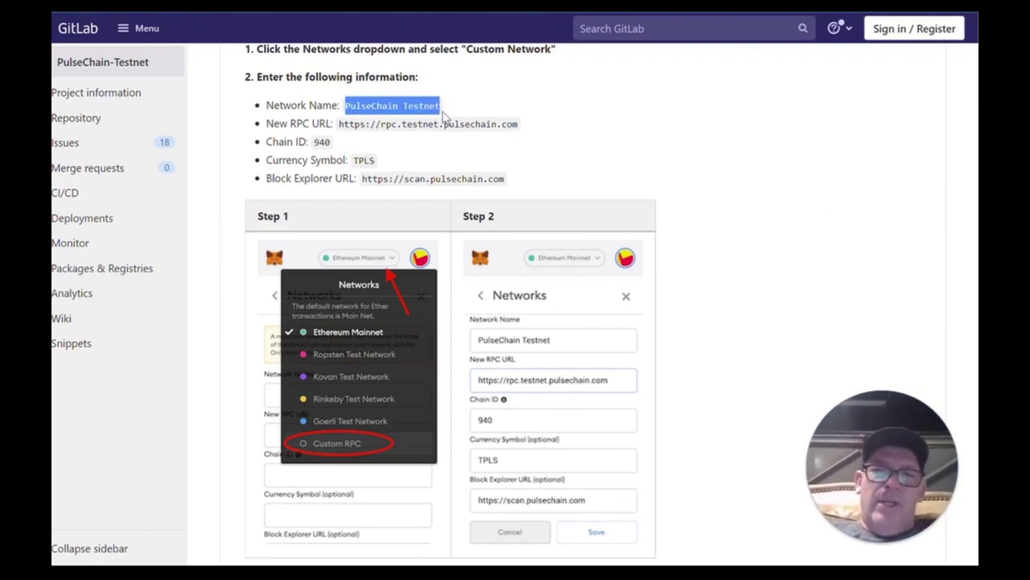
key("alt+Tab")
left_click(607, 215)
key("ctrl+v")
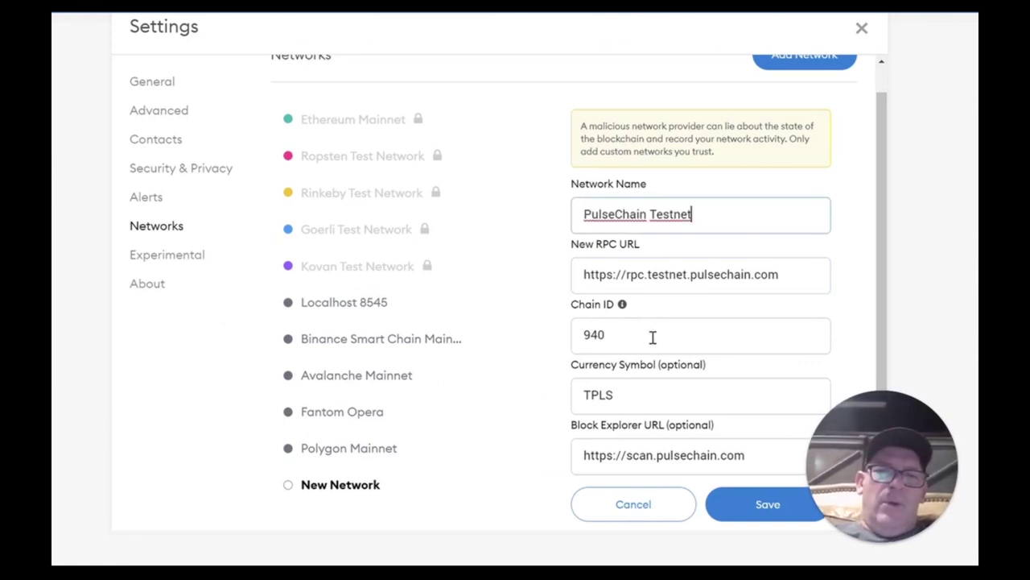
left_click(768, 507)
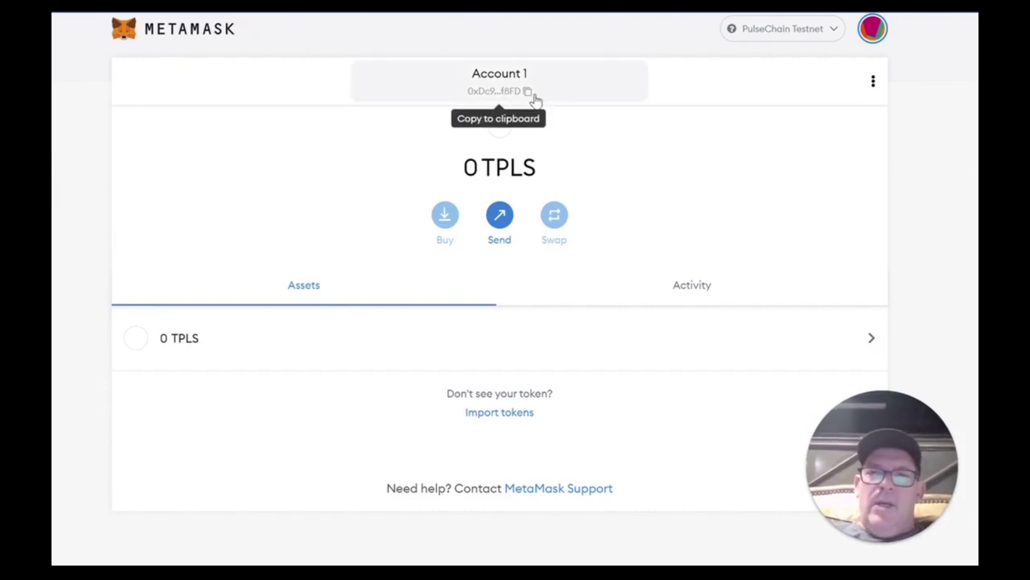
Copy the Account 1 wallet address from MetaMask and request 1 tPLS for it through HowToPulse's free tPLS claim page.
left_click(533, 97)
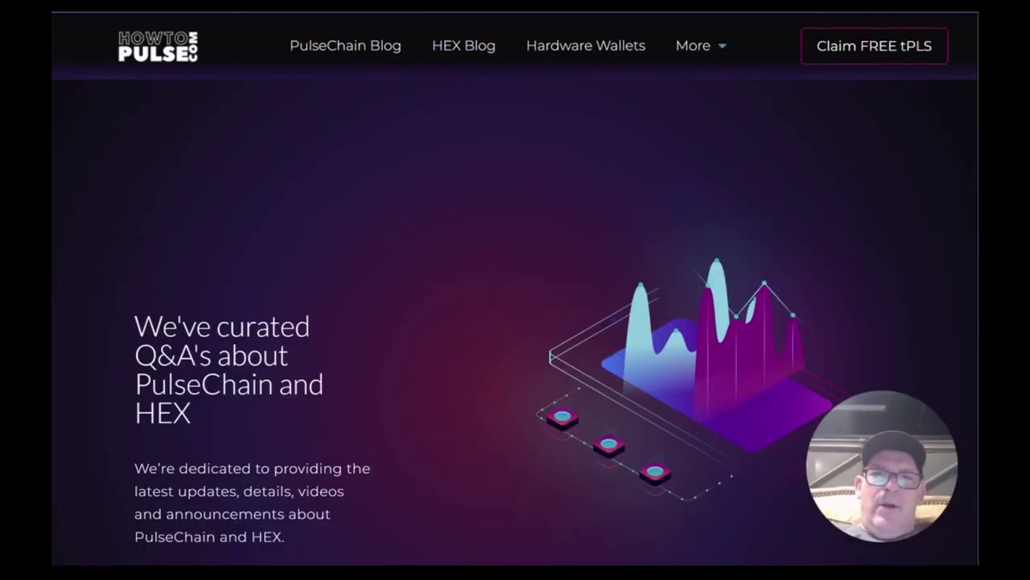
left_click(834, 69)
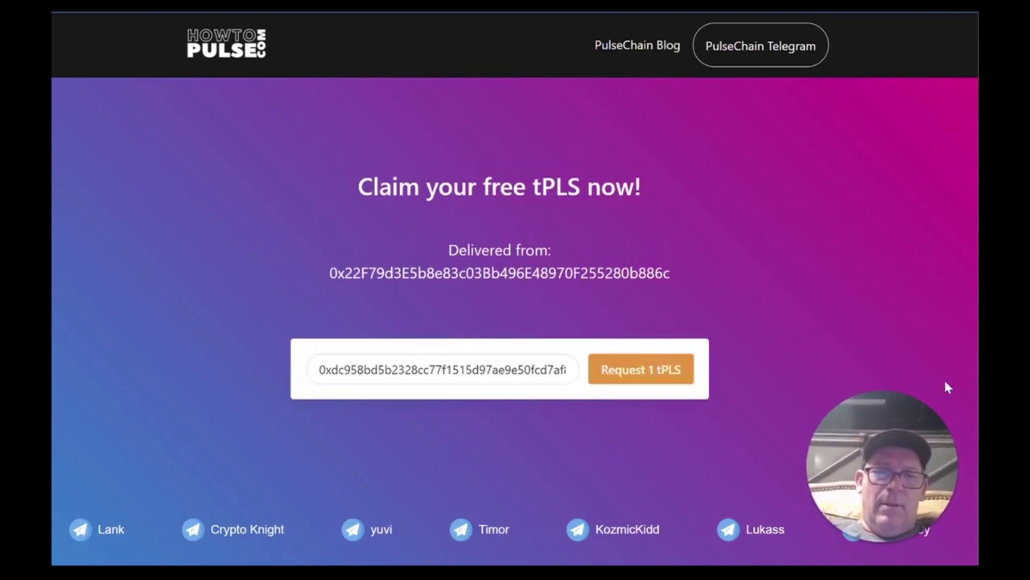
left_click(651, 370)
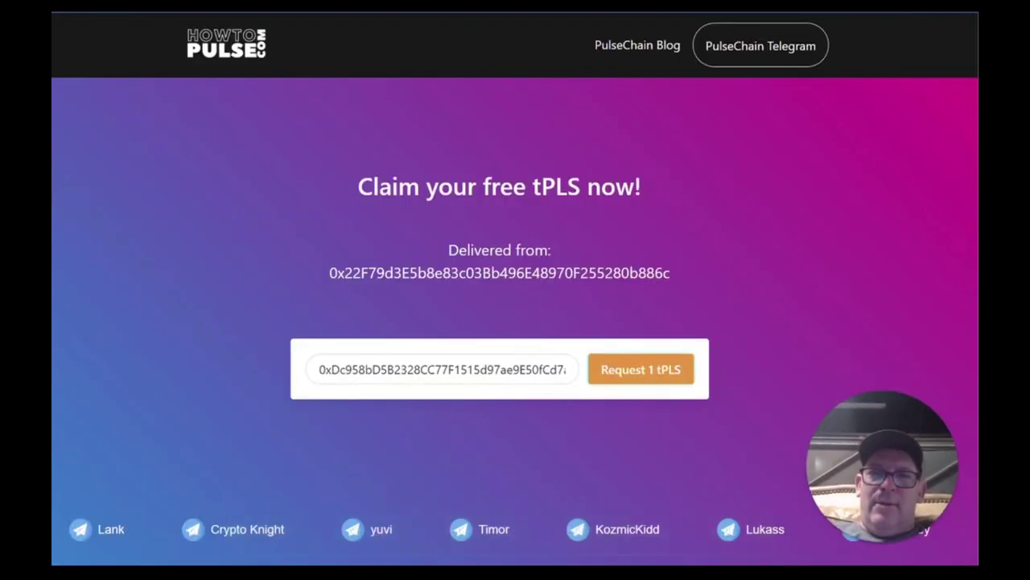
left_click(691, 389)
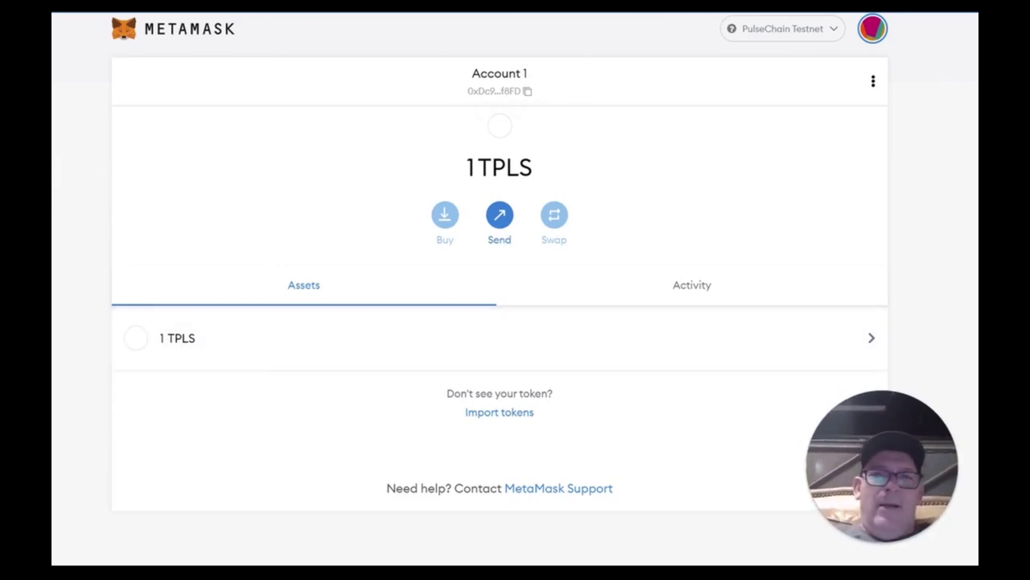
Return to the HowToPulse home page and look through its price charts, PulseChain beginner's guide, trending articles and HEX section.
left_click(515, 13)
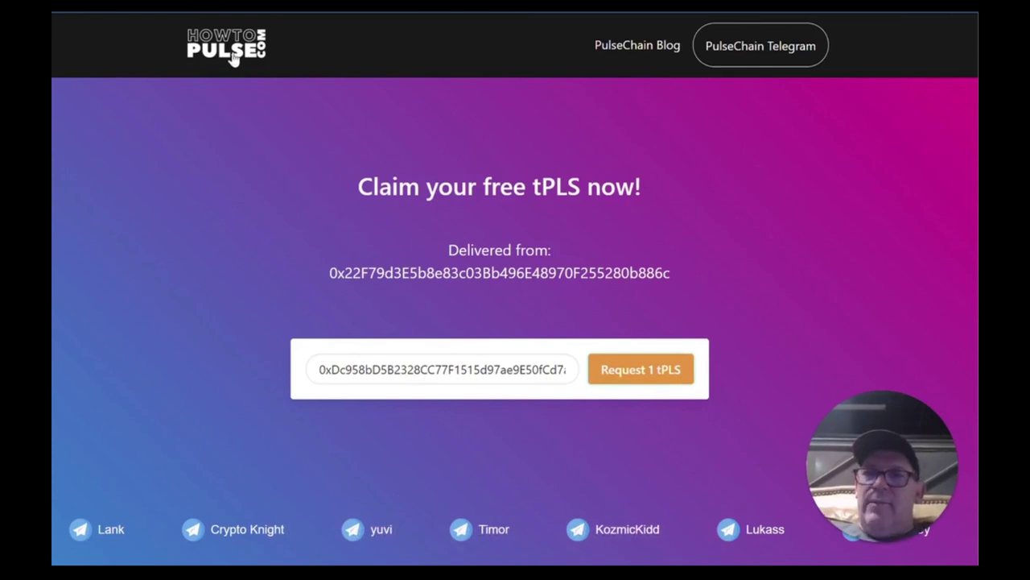
left_click(233, 55)
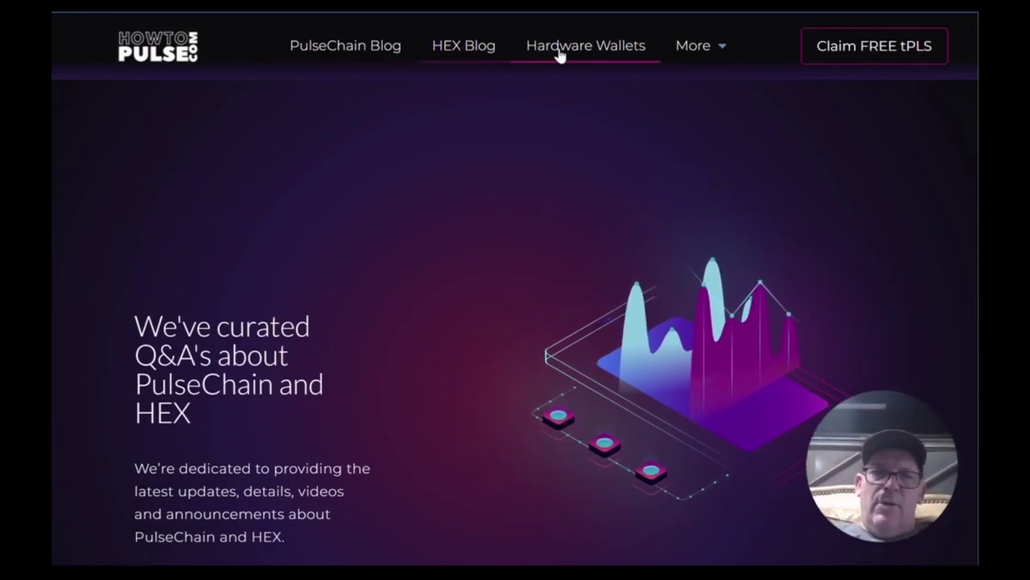
scroll(451, 257, "down", 5)
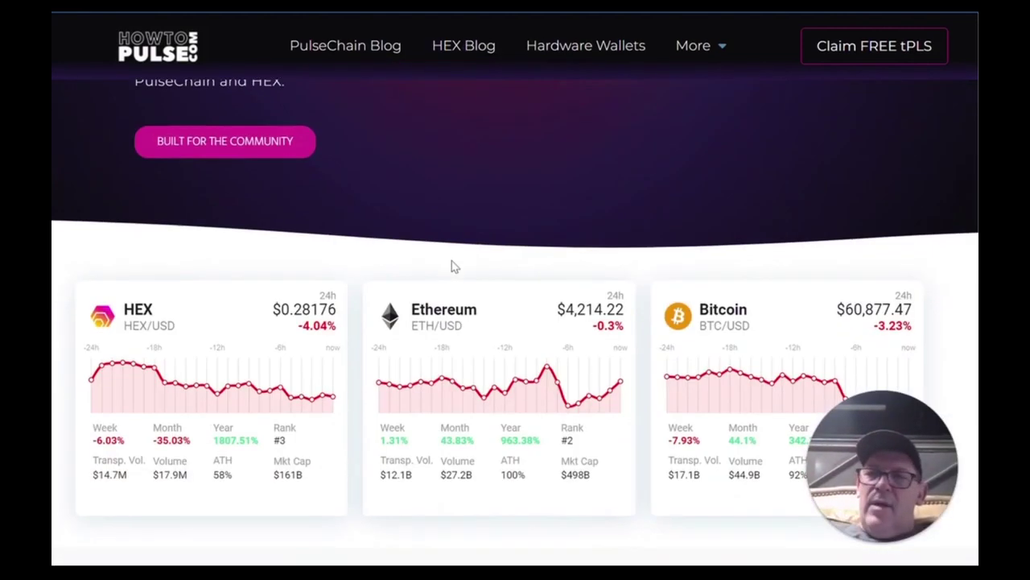
scroll(452, 261, "down", 7)
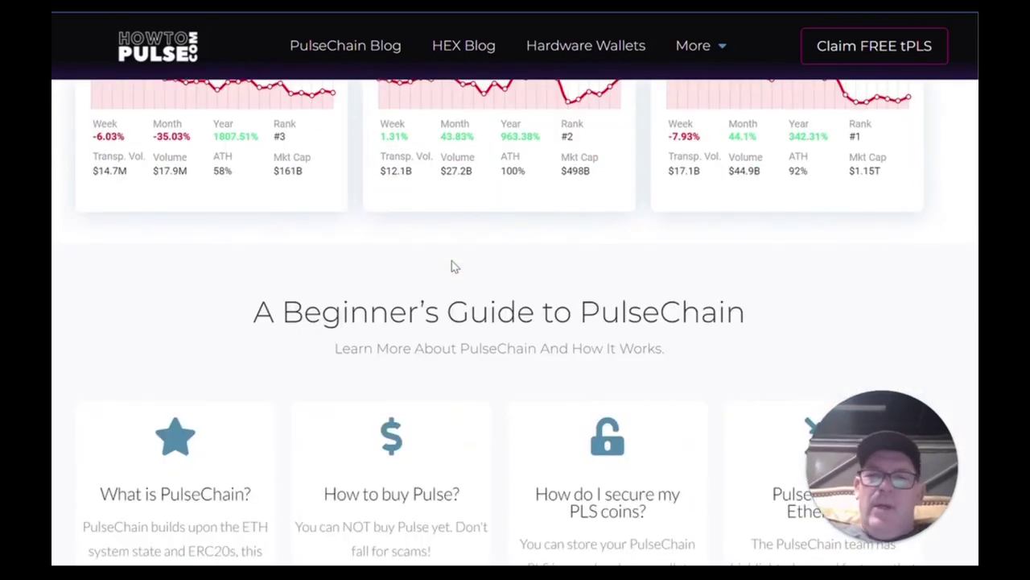
scroll(456, 266, "down", 6)
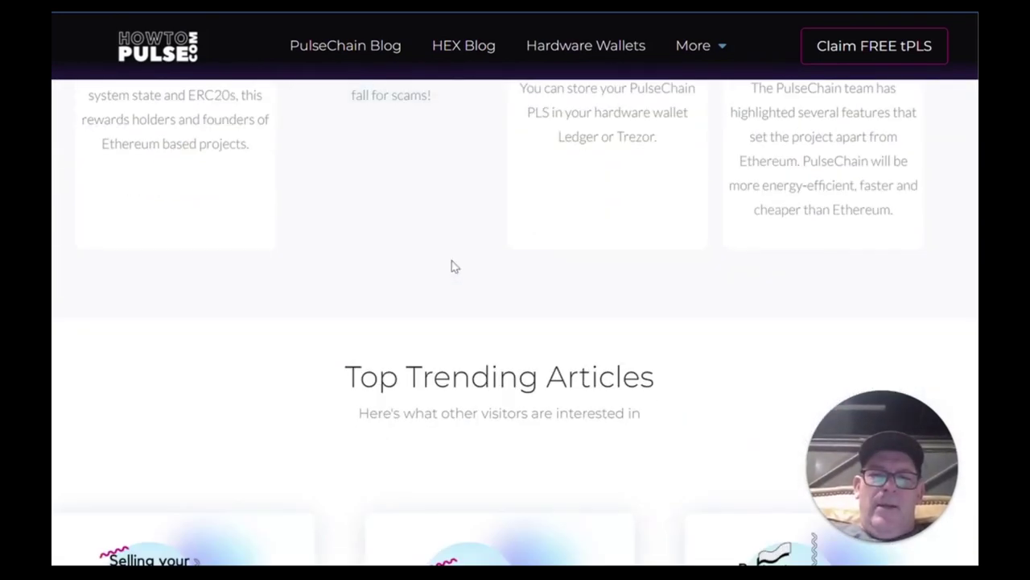
scroll(456, 267, "down", 6)
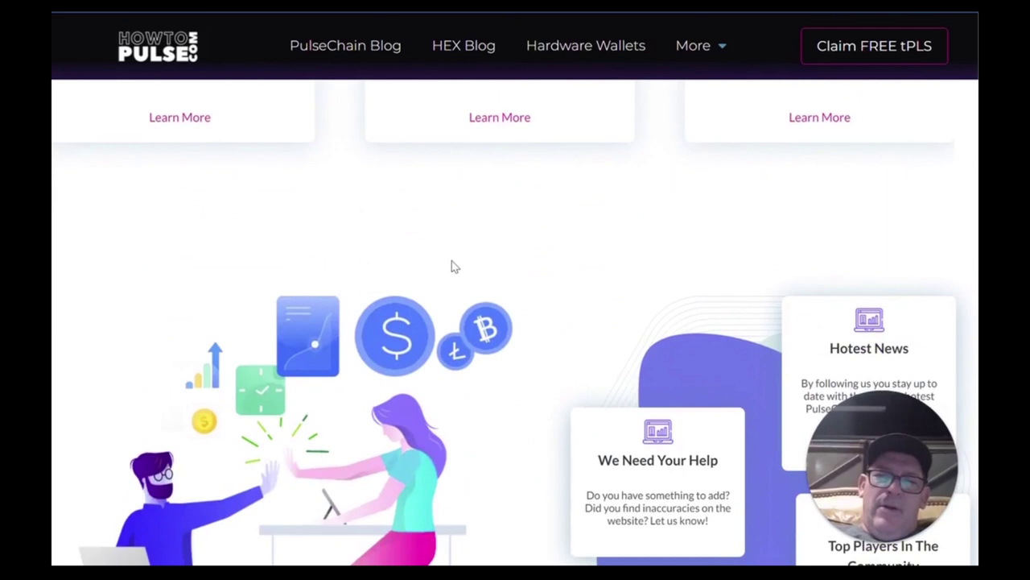
scroll(452, 261, "down", 6)
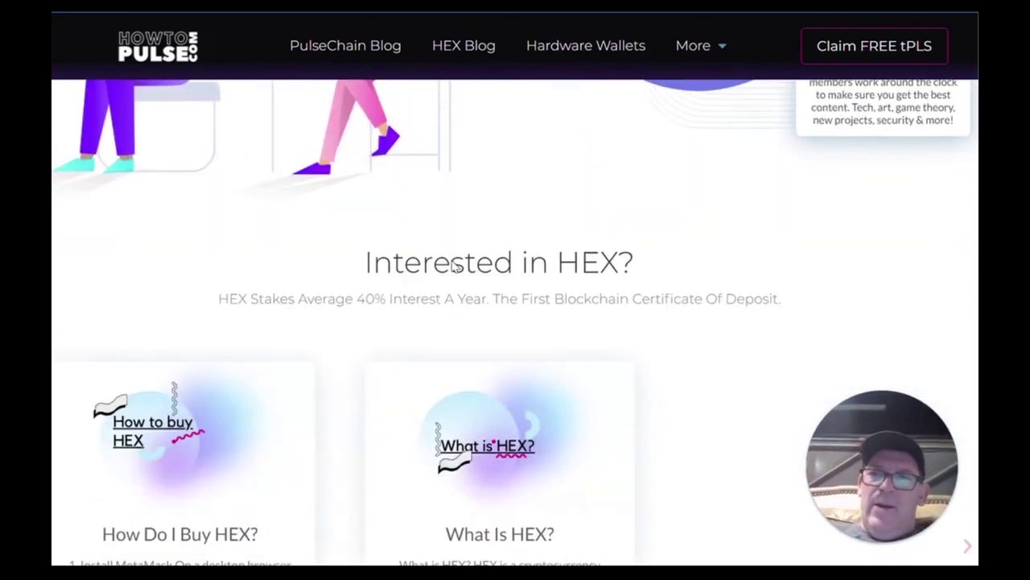
scroll(458, 269, "down", 4)
scroll(460, 268, "up", 4)
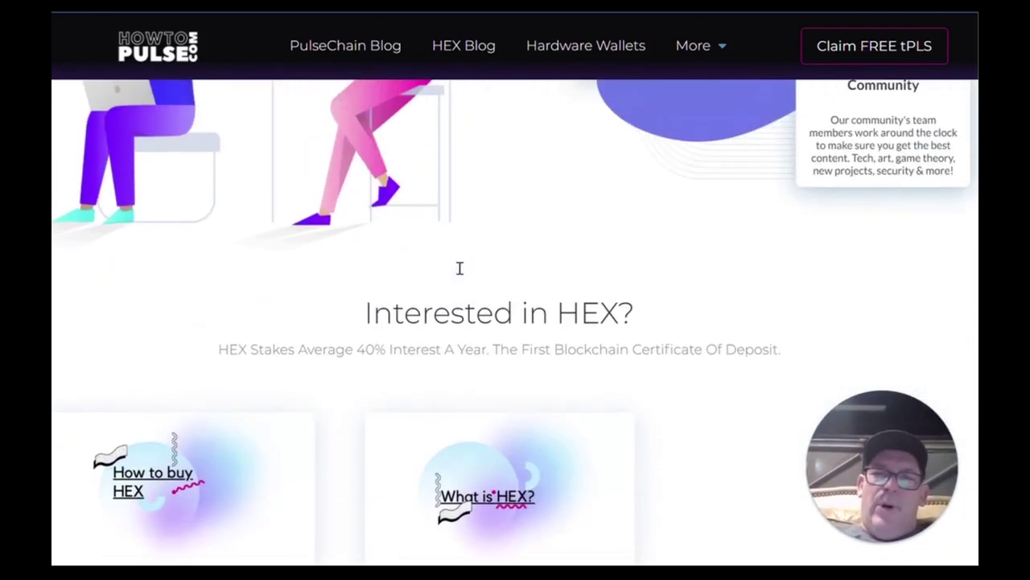
scroll(459, 268, "up", 13)
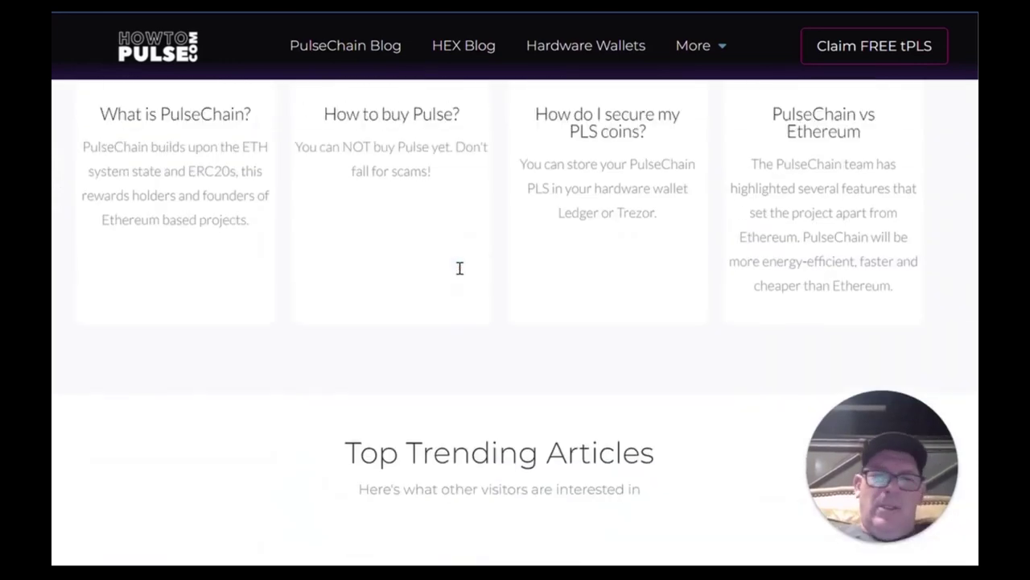
scroll(460, 268, "up", 12)
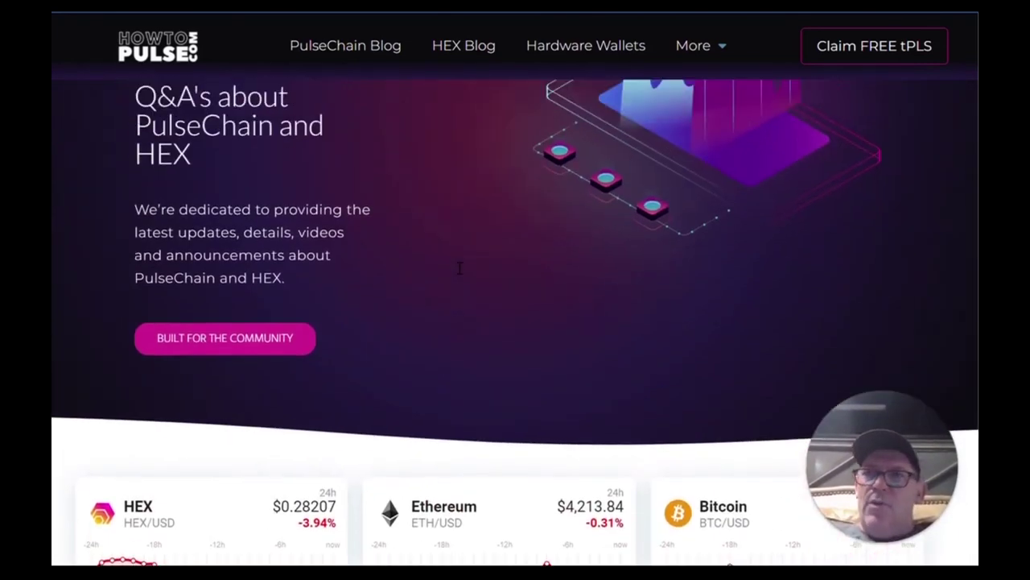
scroll(460, 268, "up", 3)
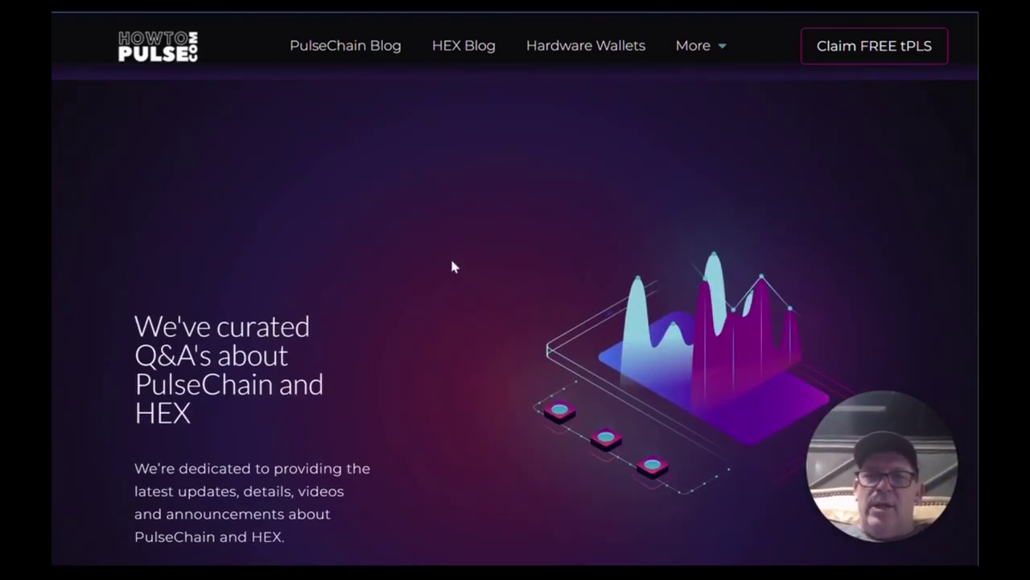